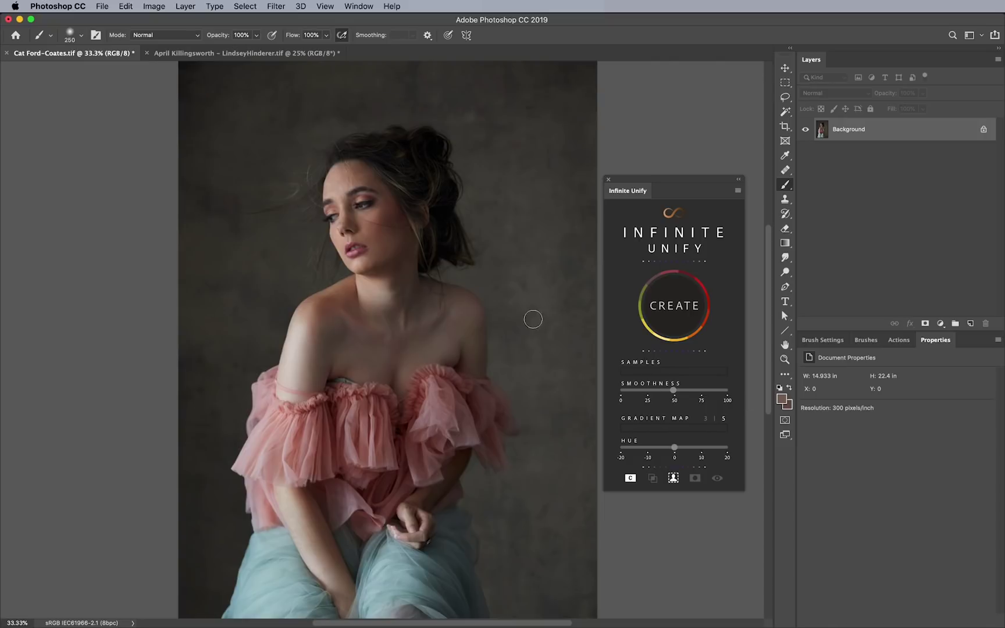
- Lasso a skin sample across the woman's forehead
click(785, 99)
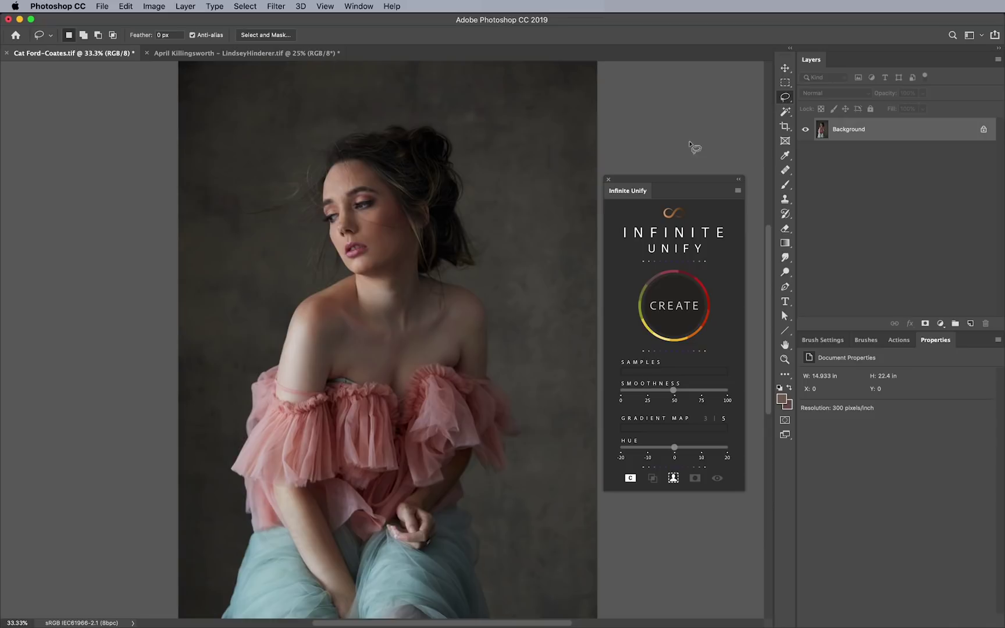
key(super+plus)
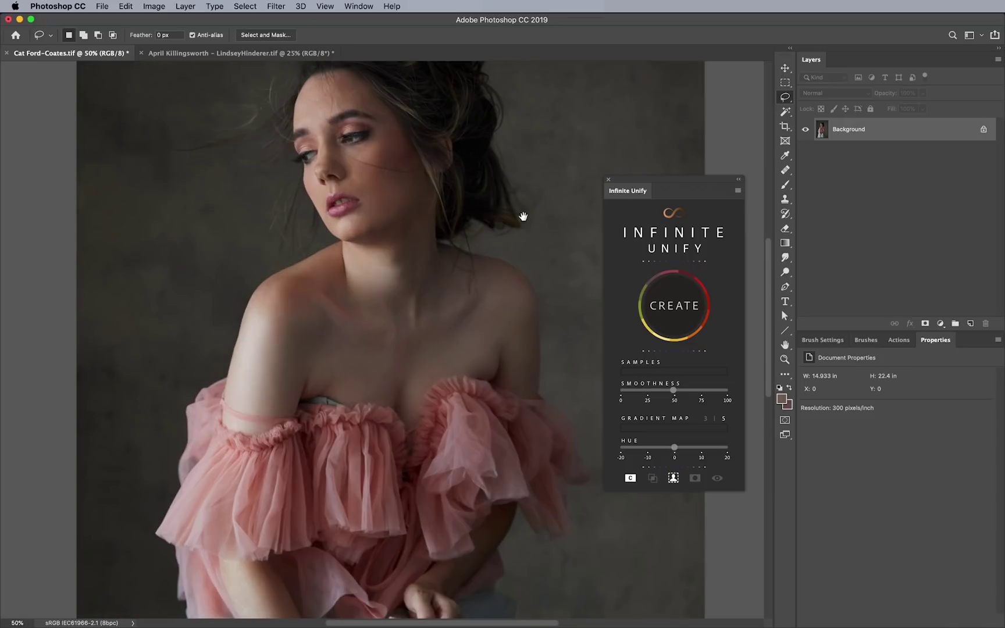
drag(371, 137, 409, 184)
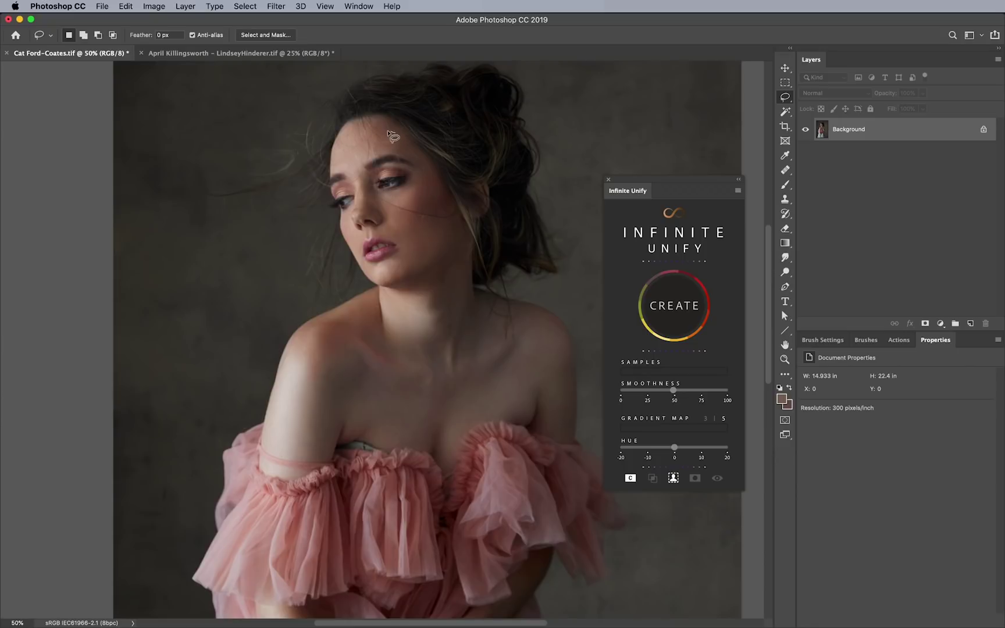
mouse_move(356, 138)
mouse_down()
mouse_move(337, 150)
mouse_move(393, 153)
mouse_move(401, 143)
mouse_up()
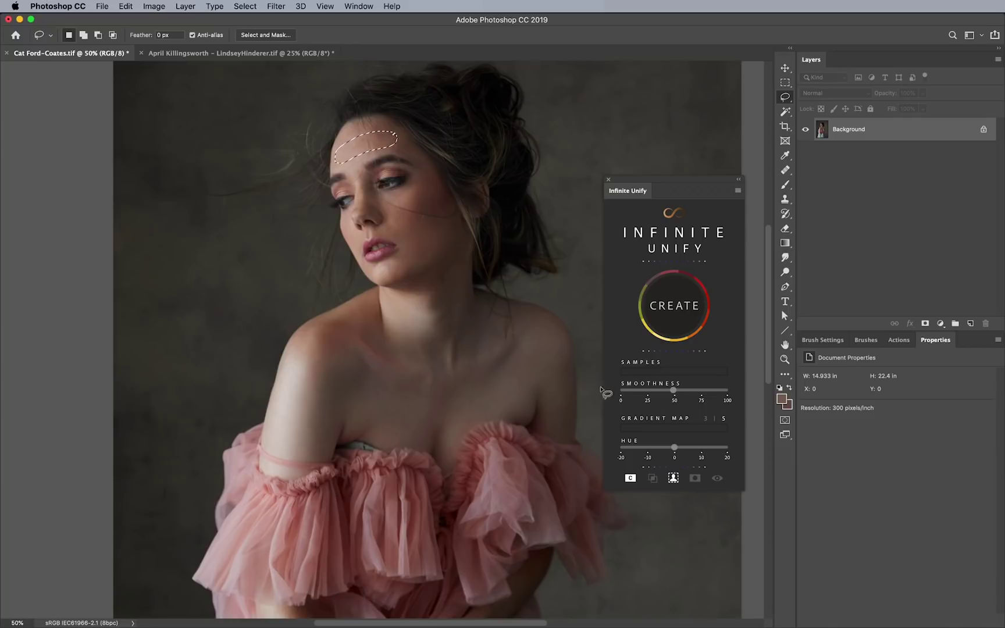
- Cycle Infinite Unify's blend mode options, leave it on Color, and create the gradient map layer from the forehead sample
click(632, 480)
click(632, 480)
click(631, 480)
click(632, 479)
click(632, 479)
click(632, 479)
click(632, 480)
click(632, 479)
click(631, 480)
click(632, 479)
click(632, 479)
click(631, 480)
click(632, 480)
click(632, 480)
click(632, 479)
click(632, 479)
click(678, 312)
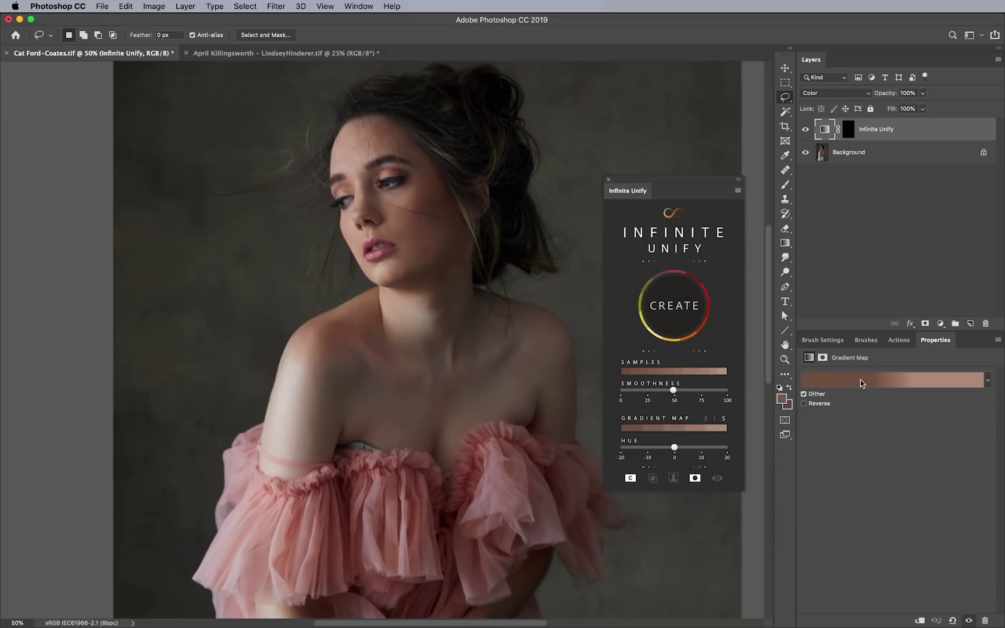
click(358, 6)
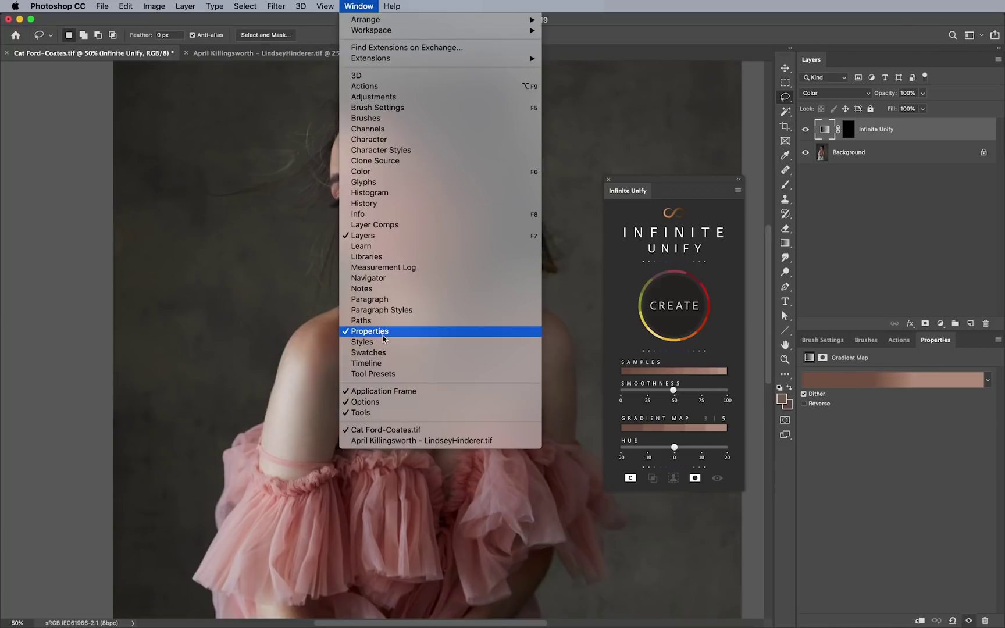
click(928, 393)
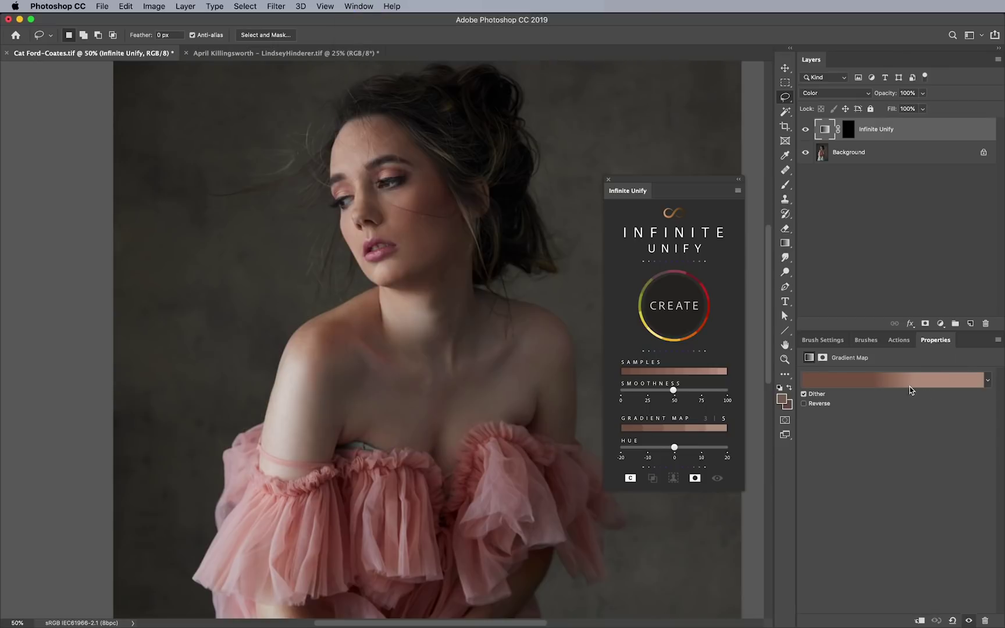
- Select the Infinite Unify layer's black mask and set the layer opacity to 50%
click(848, 130)
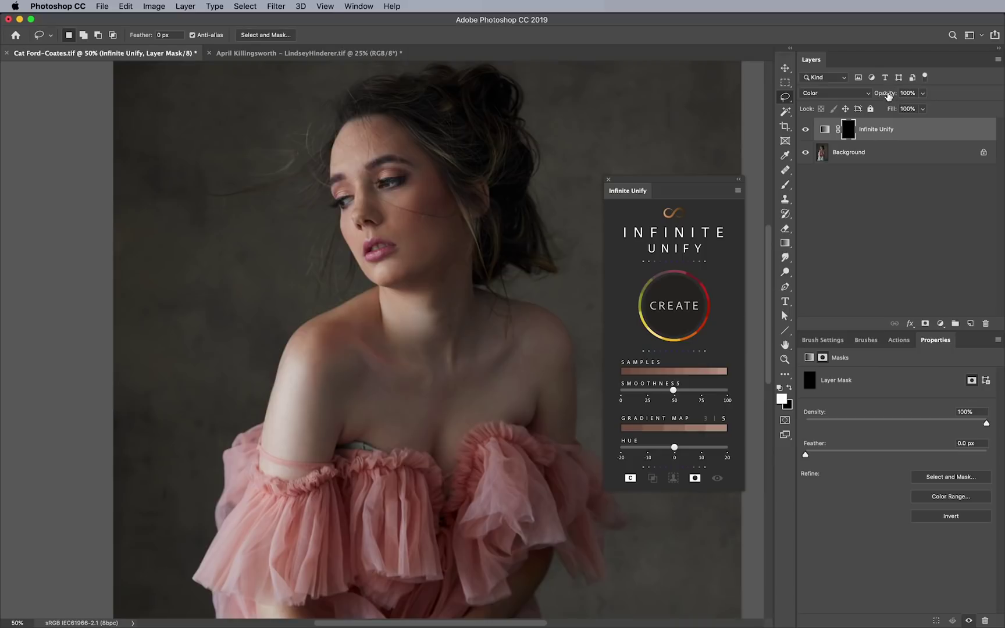
mouse_move(888, 96)
mouse_down()
mouse_move(874, 100)
mouse_move(887, 94)
mouse_up()
drag(888, 96, 872, 99)
key(Return)
- Paint white on the Infinite Unify mask over the chest and shoulders with a soft brush of up to 300 px
click(785, 185)
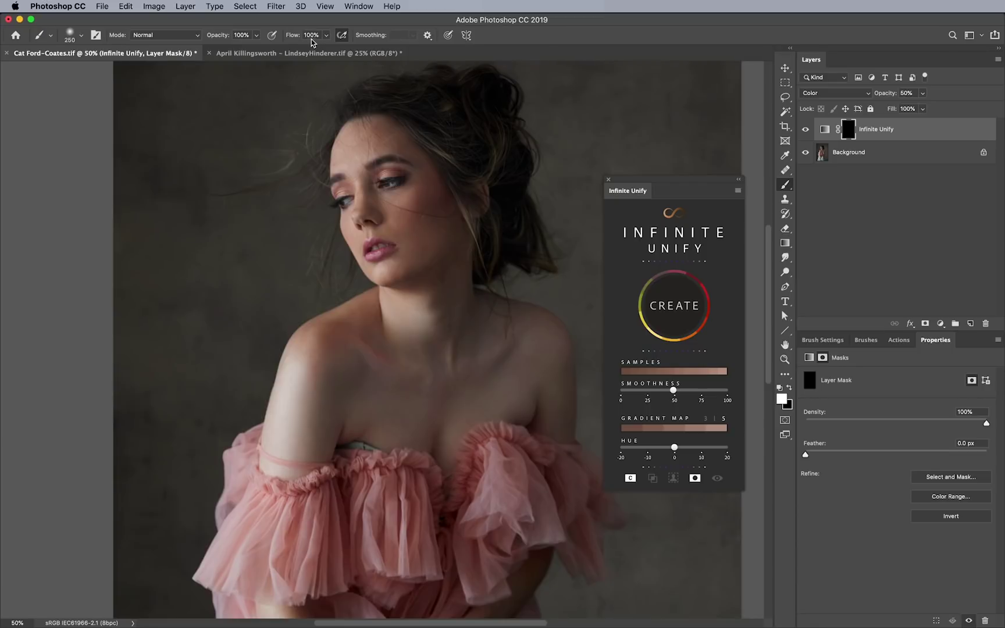
click(78, 40)
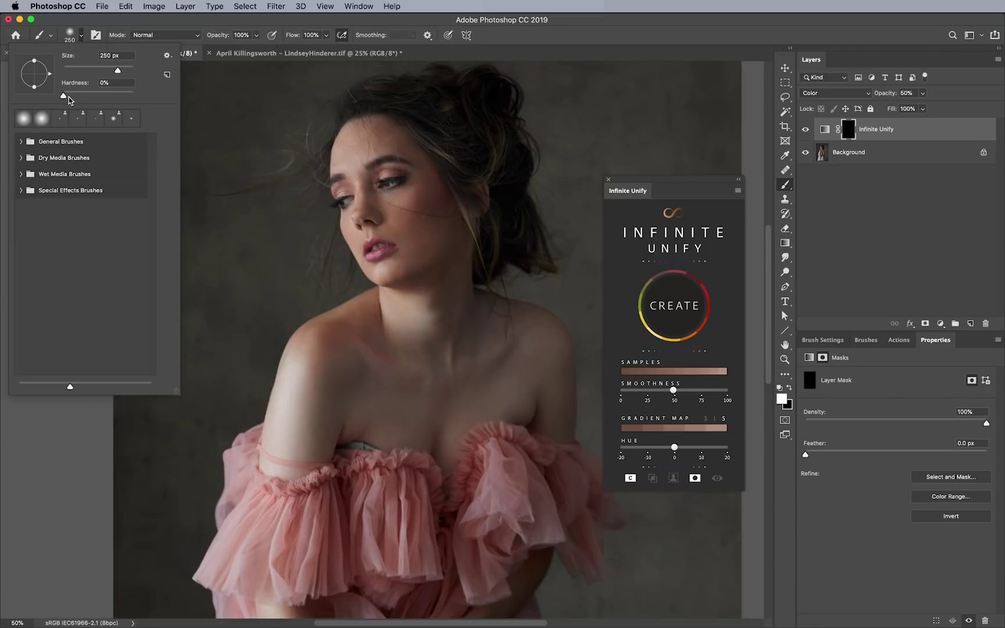
click(518, 26)
key(bracketright)
key(bracketright)
key(bracketright)
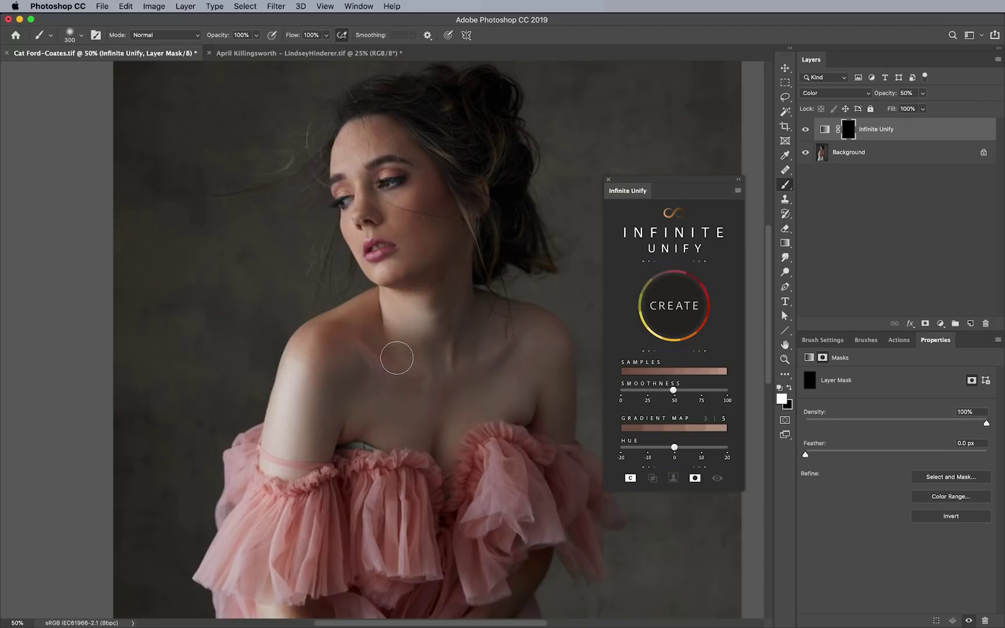
drag(361, 370, 356, 378)
key(bracketleft)
key(bracketleft)
key(bracketleft)
drag(559, 414, 546, 346)
key(bracketright)
mouse_move(464, 310)
mouse_down()
mouse_move(452, 281)
mouse_move(432, 283)
mouse_move(409, 341)
mouse_up()
key(bracketleft)
- Set the brush flow to 10% and blend the mask over the neck, shoulder and upper chest
key(shift+1)
key(bracketright)
key(bracketright)
key(bracketleft)
key(bracketleft)
mouse_move(488, 313)
mouse_down()
mouse_move(519, 330)
mouse_move(493, 351)
mouse_move(522, 348)
mouse_up()
key(bracketright)
key(bracketright)
mouse_move(480, 374)
mouse_down()
mouse_move(418, 397)
mouse_move(322, 387)
mouse_move(340, 356)
mouse_move(389, 397)
mouse_move(460, 364)
mouse_move(480, 374)
mouse_move(396, 382)
mouse_move(490, 340)
mouse_move(468, 365)
mouse_move(448, 333)
mouse_move(465, 381)
mouse_move(501, 377)
mouse_up()
key(bracketleft)
mouse_move(466, 376)
mouse_down()
mouse_move(467, 354)
mouse_move(522, 367)
mouse_move(428, 551)
mouse_move(511, 384)
mouse_move(527, 385)
mouse_up()
- Extend the white mask painting to the forearms and hands, and enlarge the brush to 300 px
key(z)
key(b)
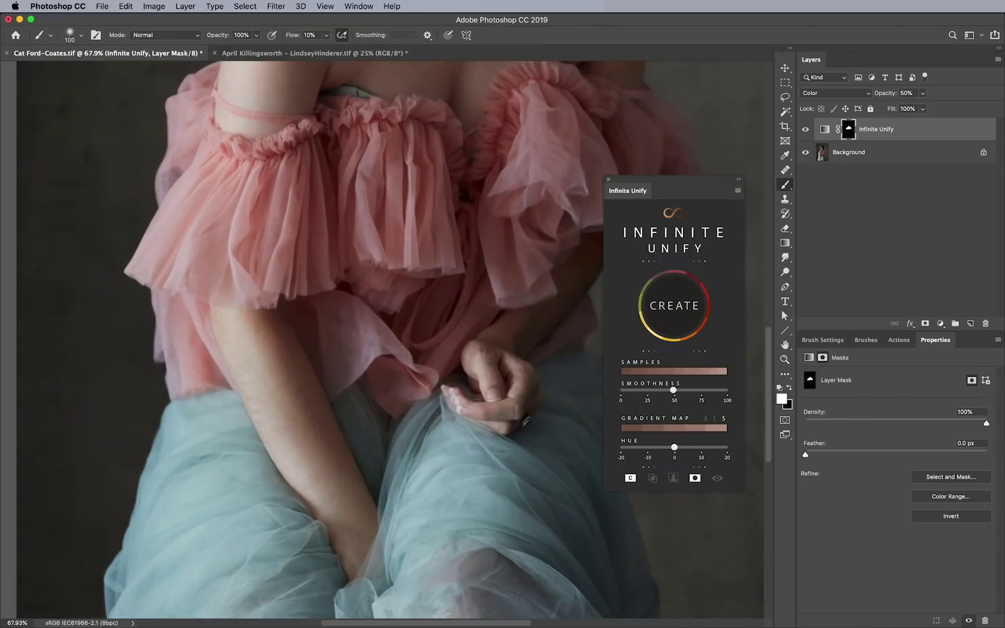
key(bracketright)
key(bracketright)
key(bracketright)
key(bracketright)
key(bracketright)
scroll(298, 348, up, 10)
key(bracketright)
key(bracketright)
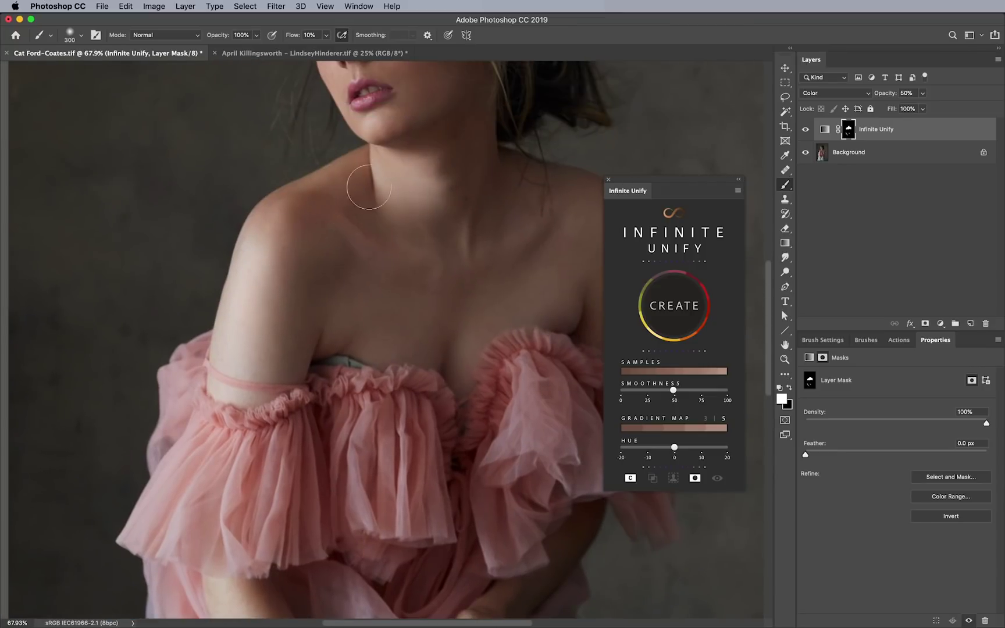
- Display the Infinite Unify layer mask on its own to inspect the painted areas, and return to the image
scroll(472, 279, up, 5)
scroll(473, 279, right, 3)
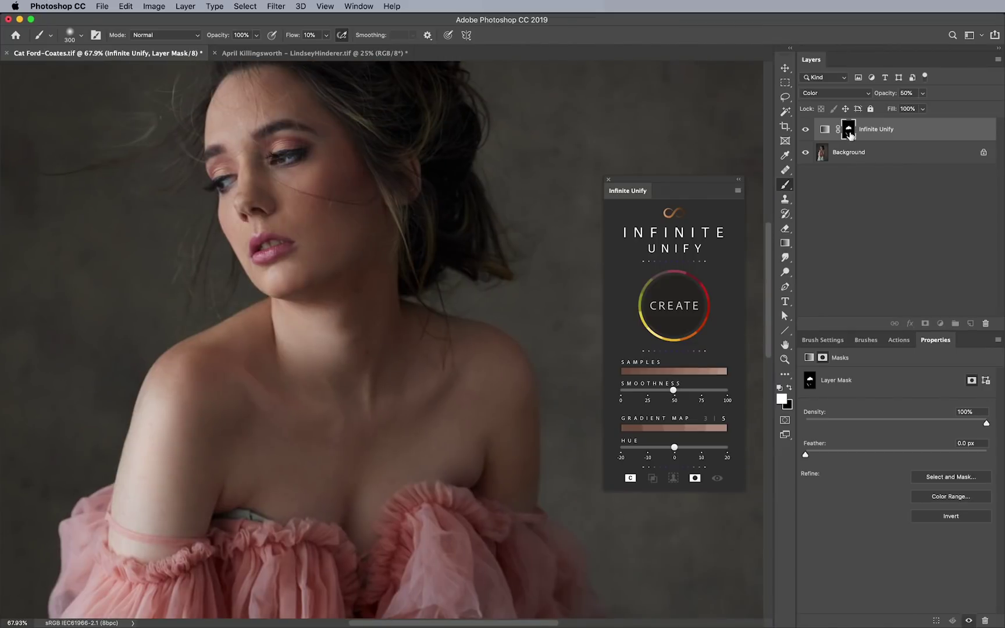
alt+click(848, 134)
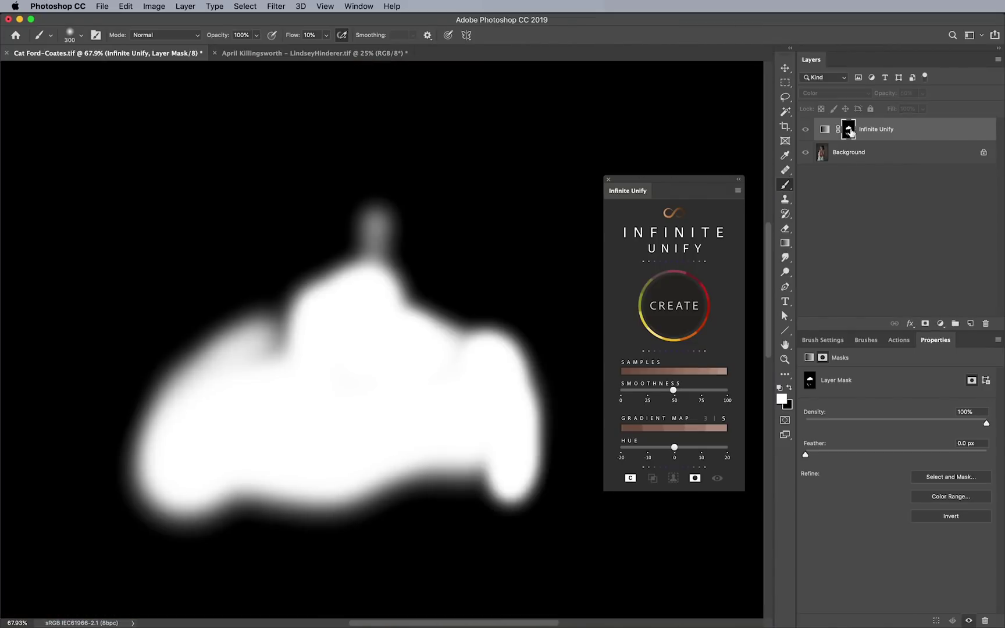
alt+click(849, 134)
- Refine the mask around the neck and jaw, reducing the brush to 100 px
key(bracketleft)
scroll(349, 326, up, 3)
key(bracketright)
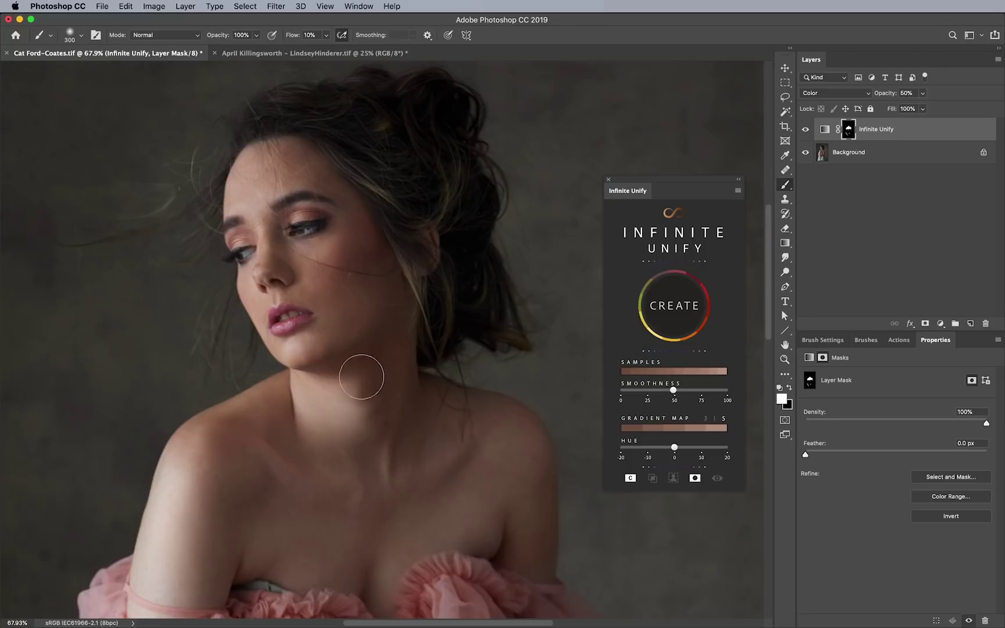
key(bracketleft)
key(bracketleft)
key(bracketleft)
key(bracketleft)
scroll(483, 291, down, 3)
- Set the Infinite Unify layer's opacity to 57% and save the current settings as the plugin's standard
drag(892, 96, 900, 94)
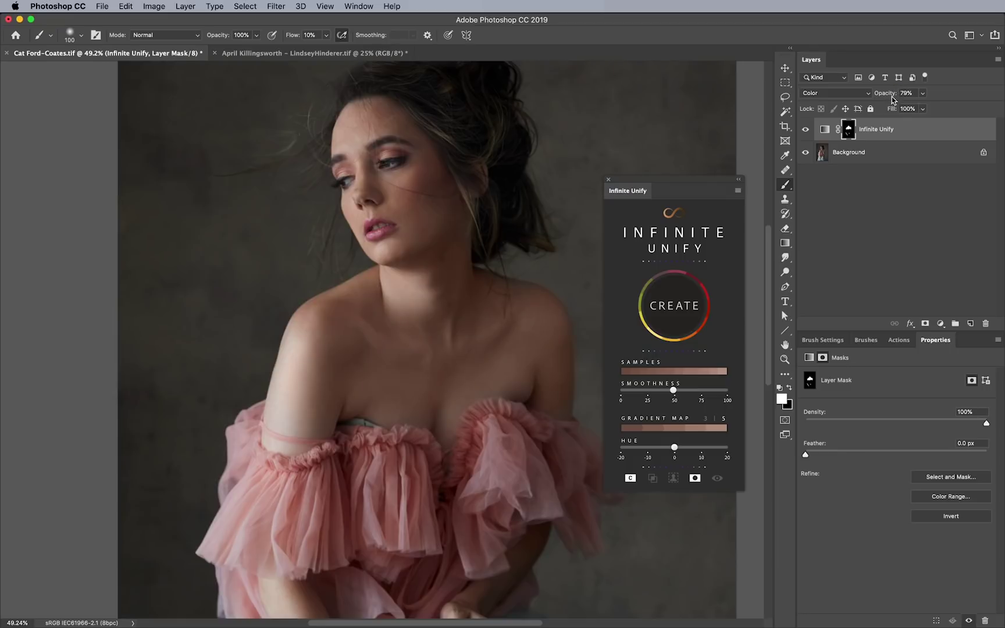
click(631, 478)
click(630, 479)
scroll(512, 387, down, 5)
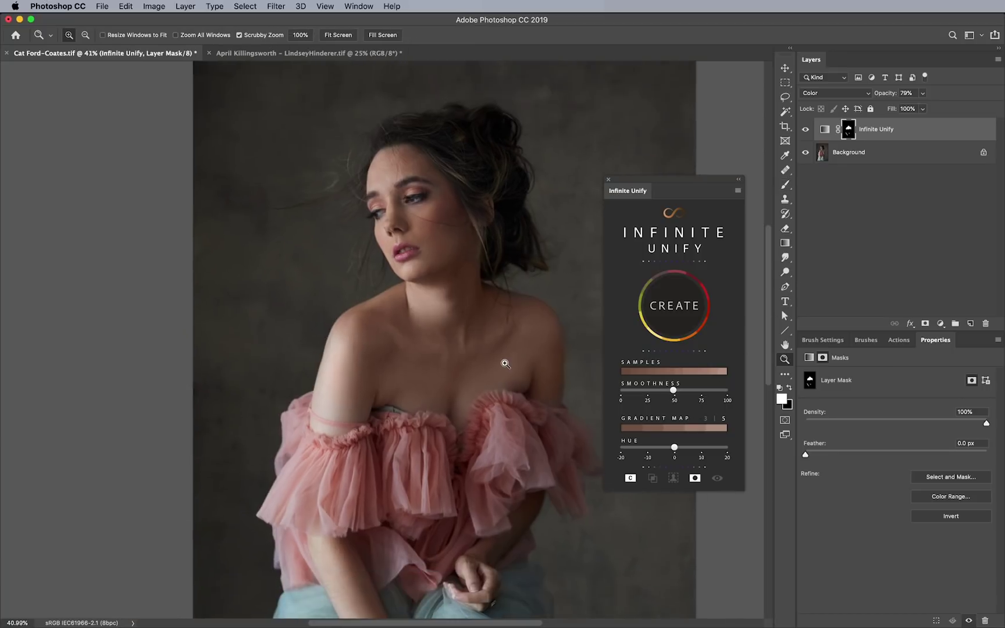
drag(527, 371, 531, 339)
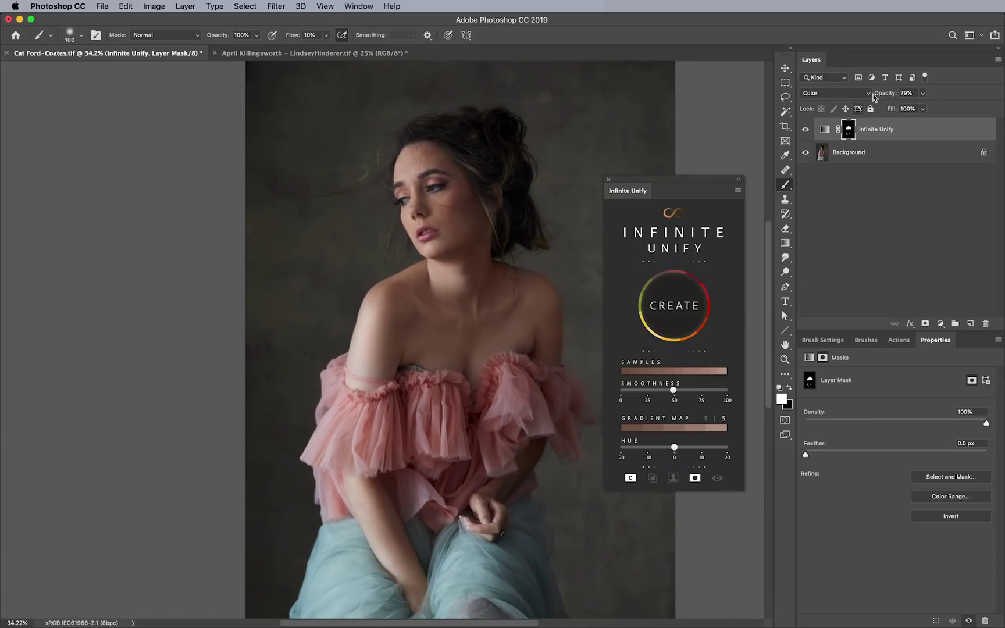
drag(887, 94, 879, 96)
click(737, 191)
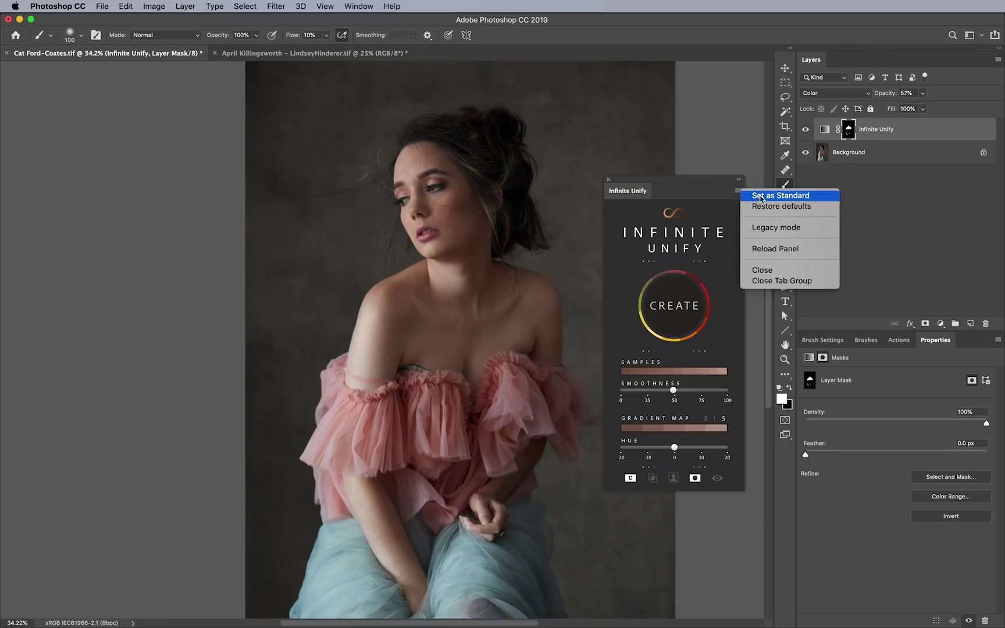
click(761, 197)
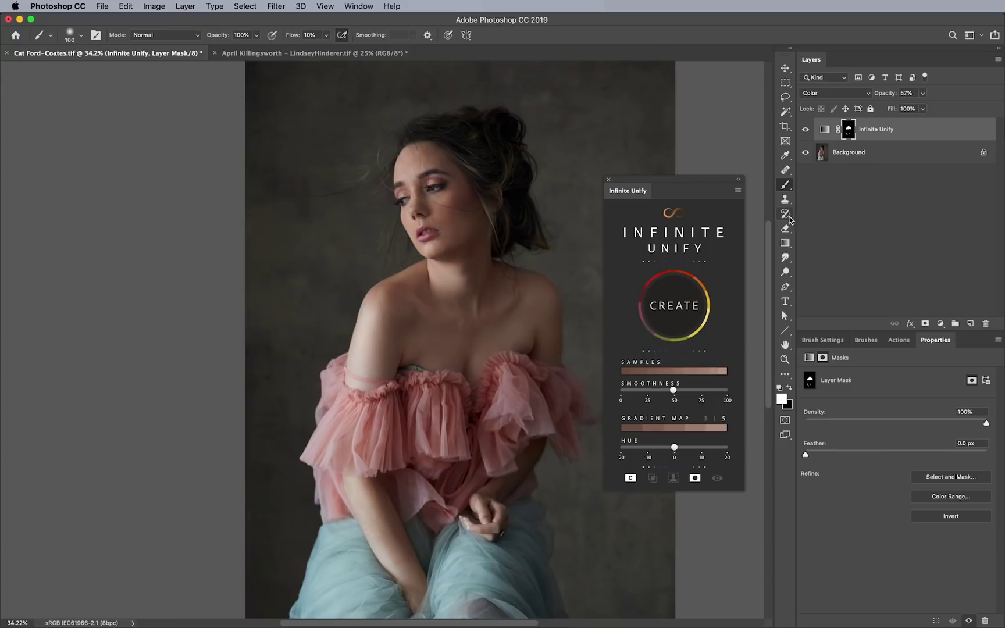
- Recreate the Infinite Unify layer from a new forehead selection to test the saved standard, and restore the earlier masked layer
key(BackSpace)
click(786, 97)
mouse_move(435, 150)
mouse_down()
mouse_move(410, 151)
mouse_move(407, 165)
mouse_move(430, 153)
mouse_up()
click(670, 289)
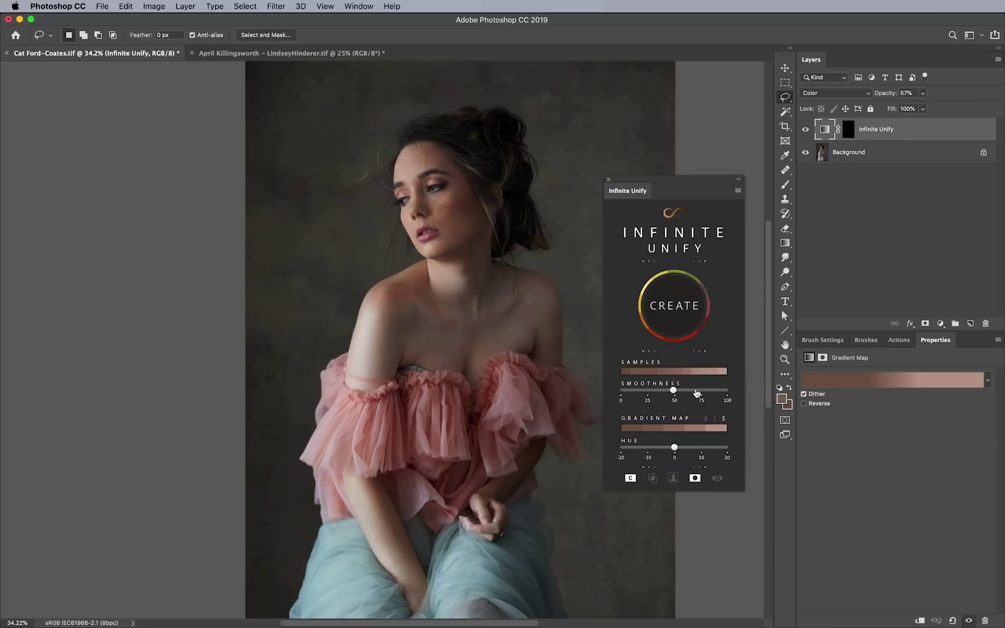
key(BackSpace)
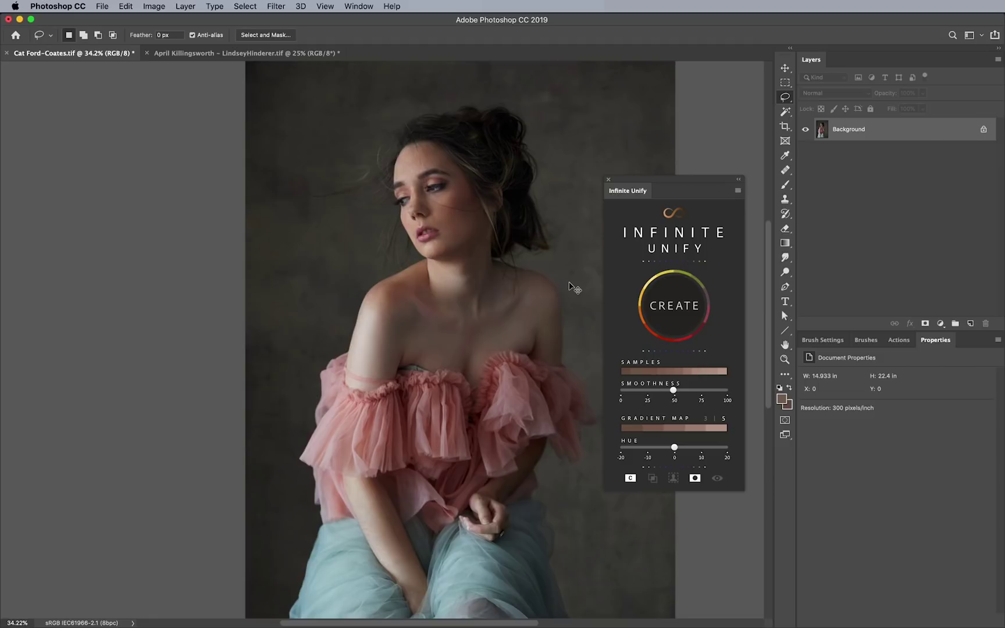
key(super+z)
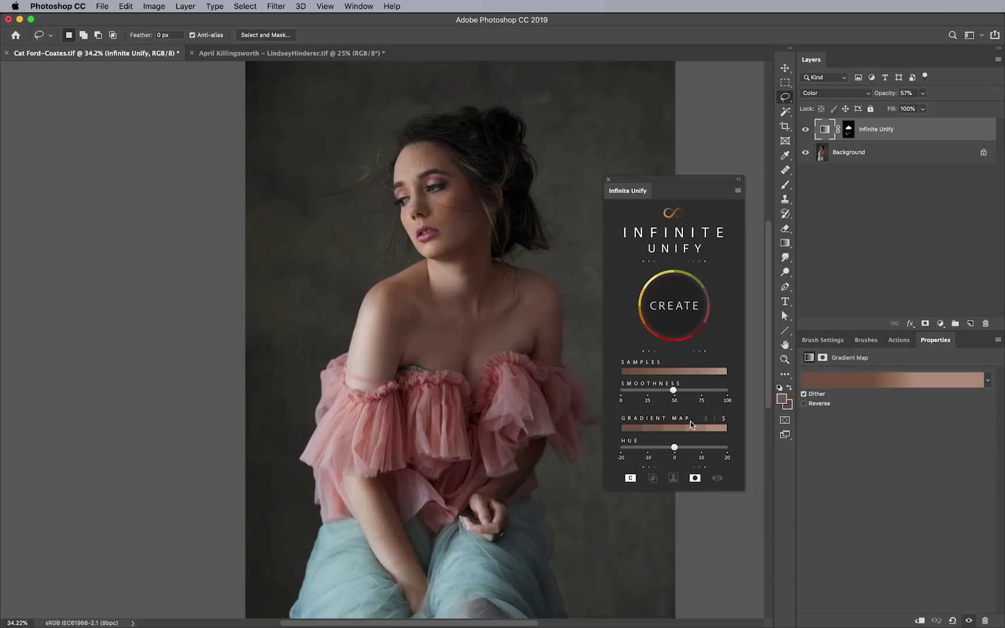
- Try a negative hue shift on the Infinite Unify gradient map and return the hue to 0
key(super+equal)
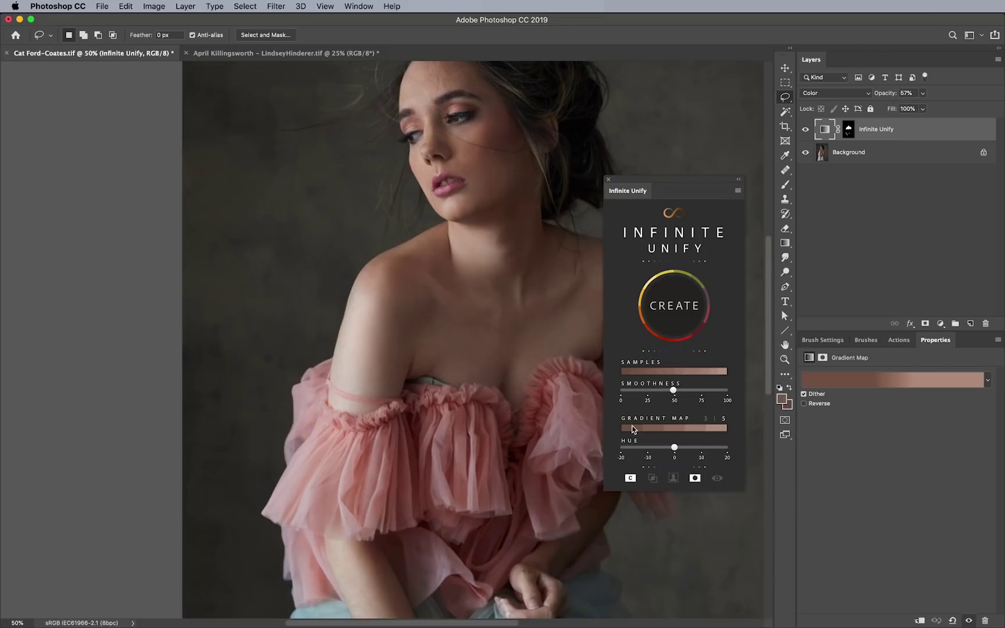
mouse_move(529, 282)
mouse_down()
mouse_move(441, 324)
mouse_move(434, 341)
mouse_up()
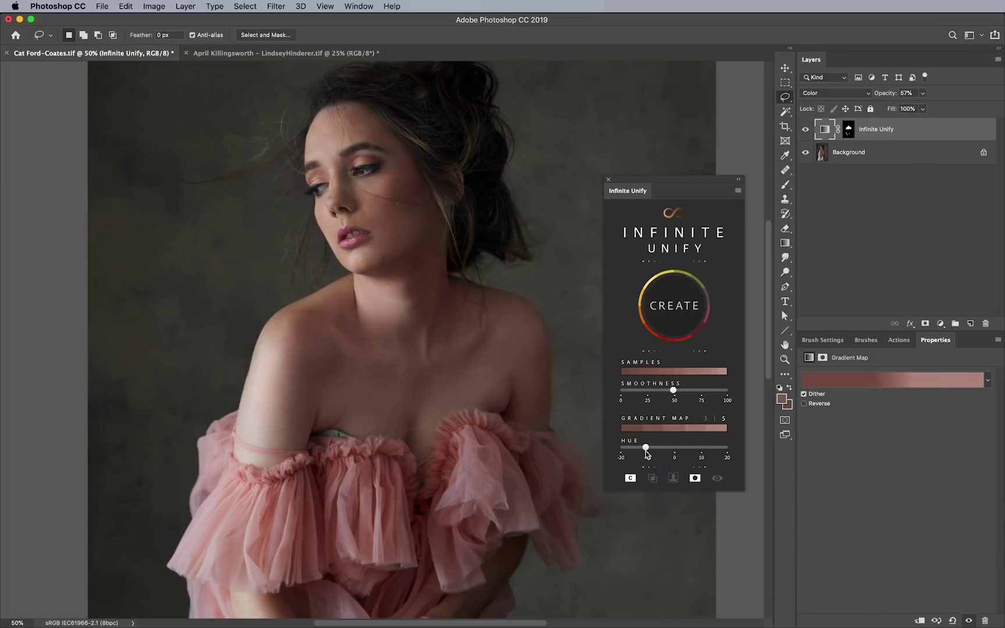
mouse_move(661, 446)
mouse_down()
mouse_move(689, 449)
mouse_move(678, 451)
mouse_up()
- Add a Hue/Saturation adjustment layer above Infinite Unify and lower its saturation to -46
click(940, 324)
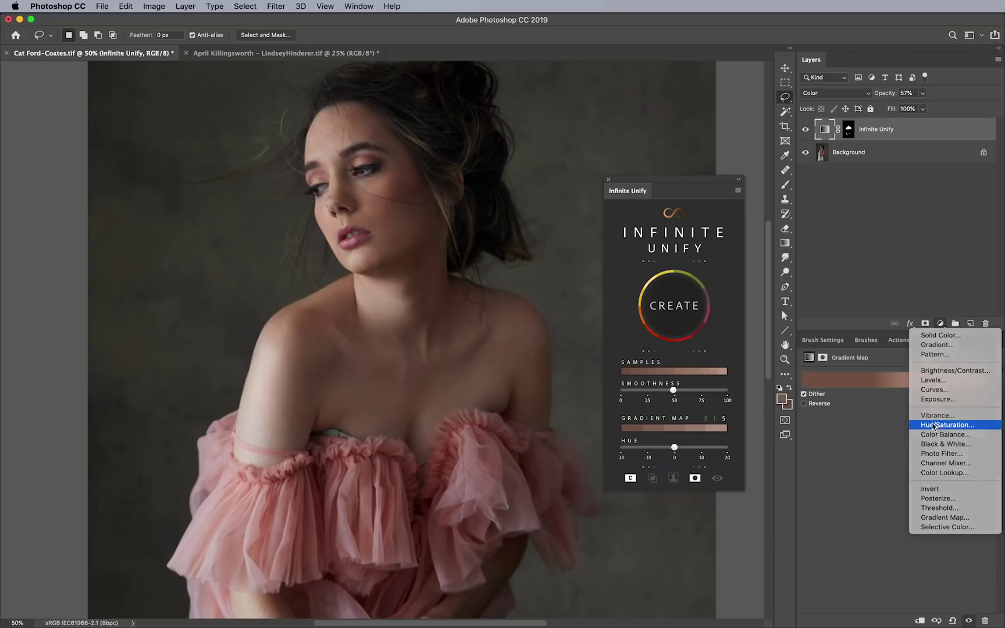
click(938, 425)
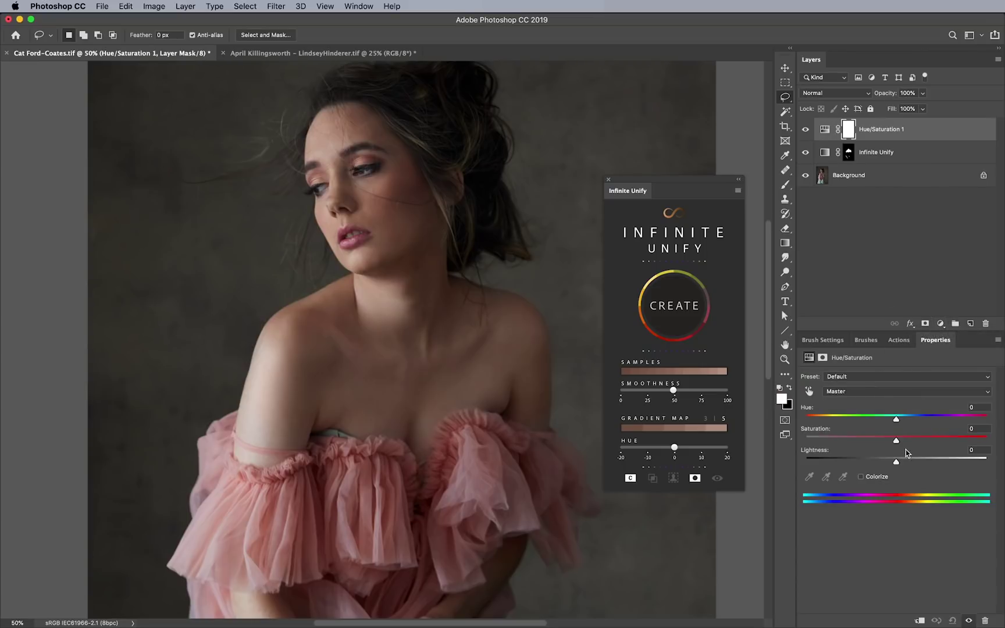
drag(916, 445, 855, 441)
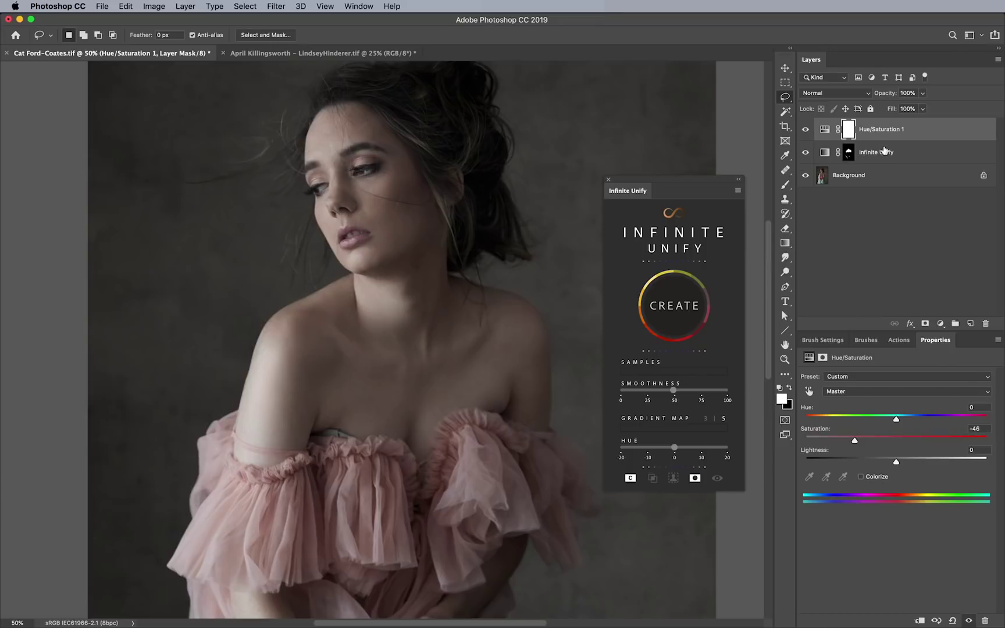
- Clip the Hue/Saturation layer to Infinite Unify, try a saturation of +8, and delete the adjustment layer
drag(887, 135, 866, 139)
alt+click(867, 140)
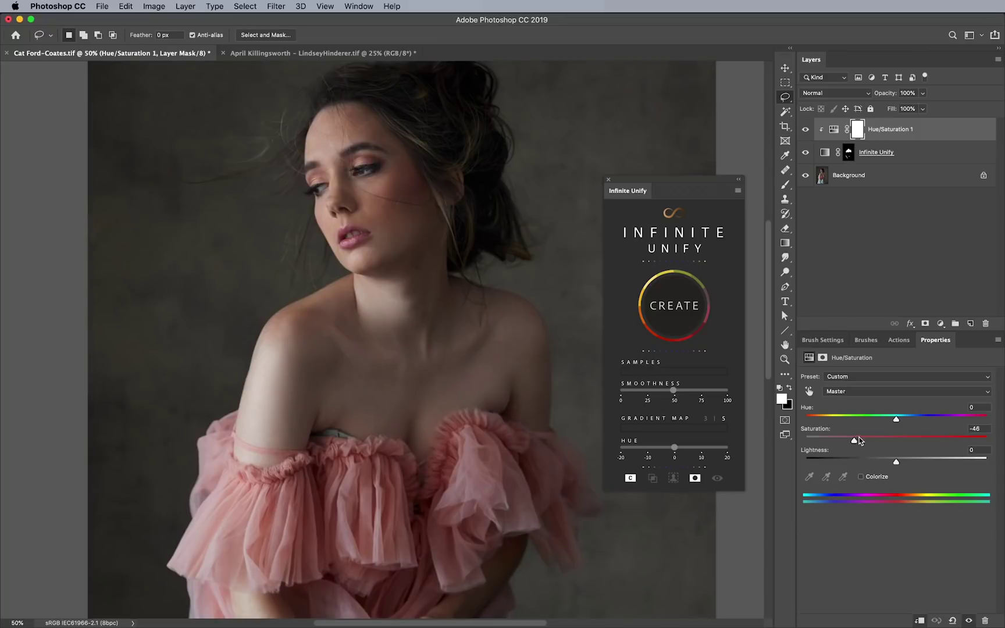
drag(854, 442, 902, 432)
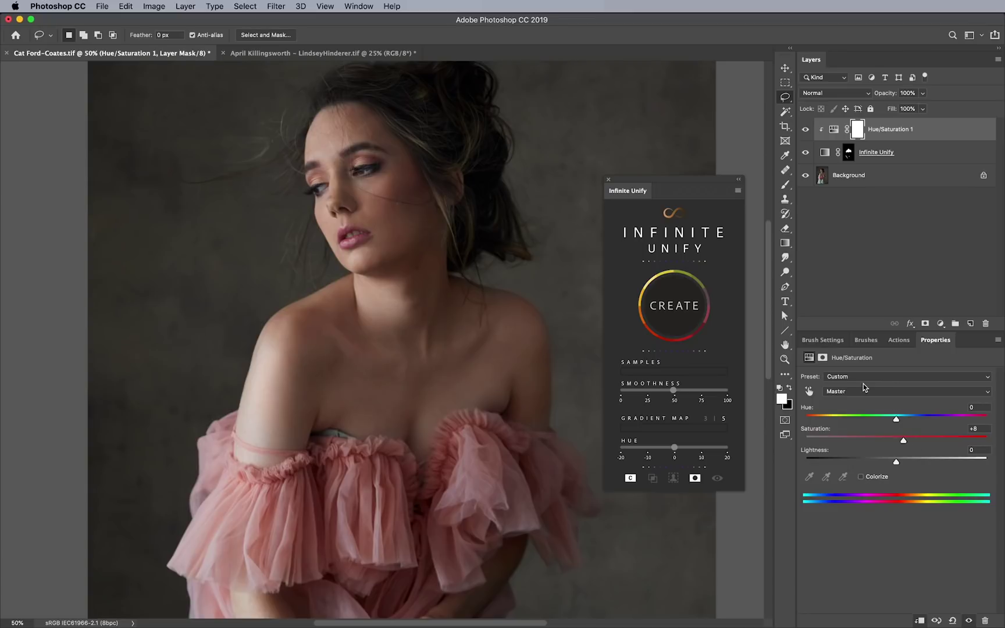
key(Delete)
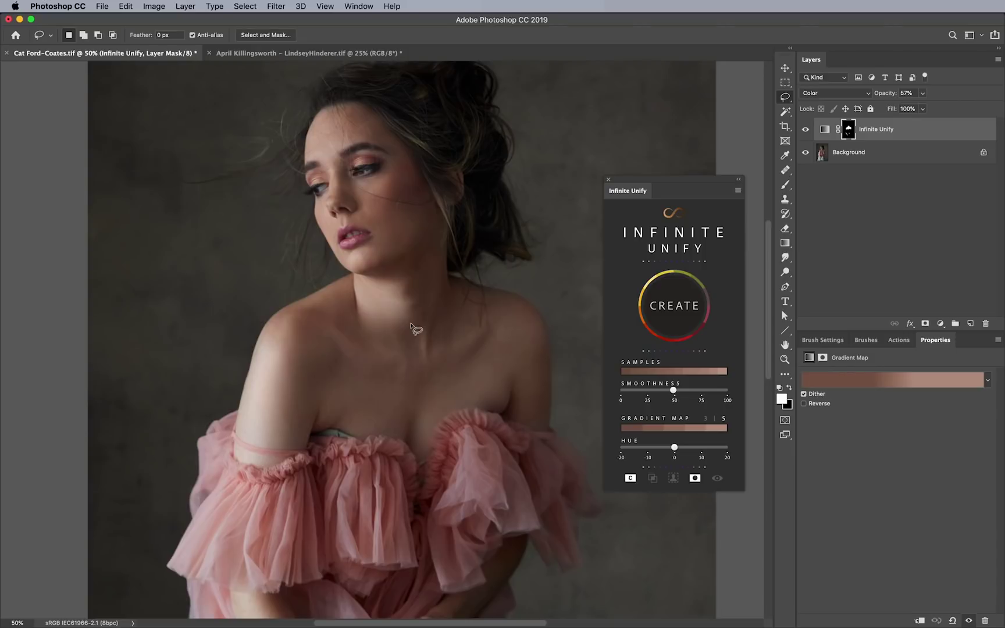
- Switch to the second open portrait and turn off the mask option in Infinite Unify
click(283, 54)
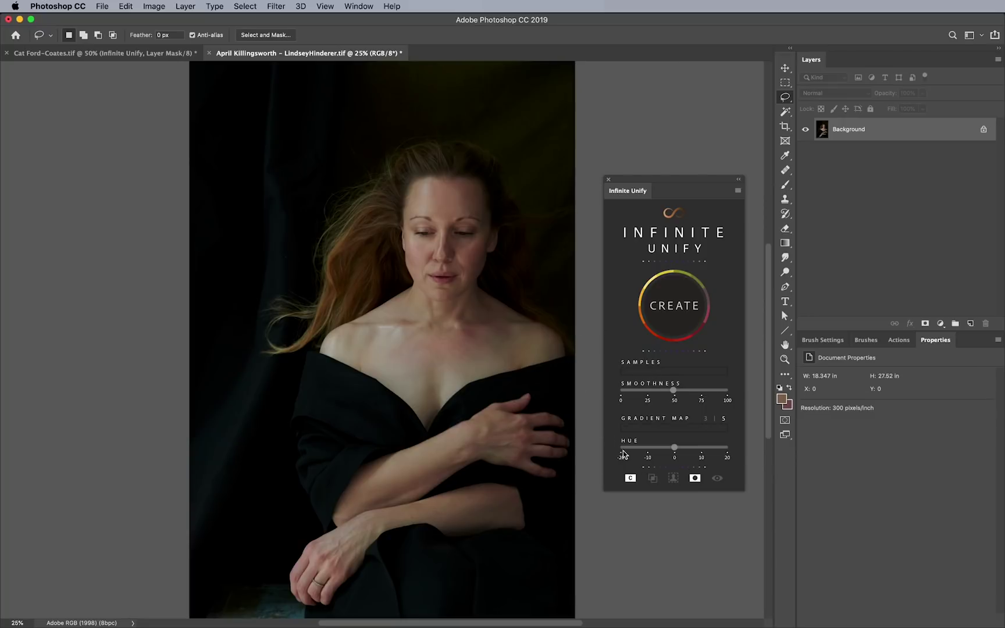
click(698, 488)
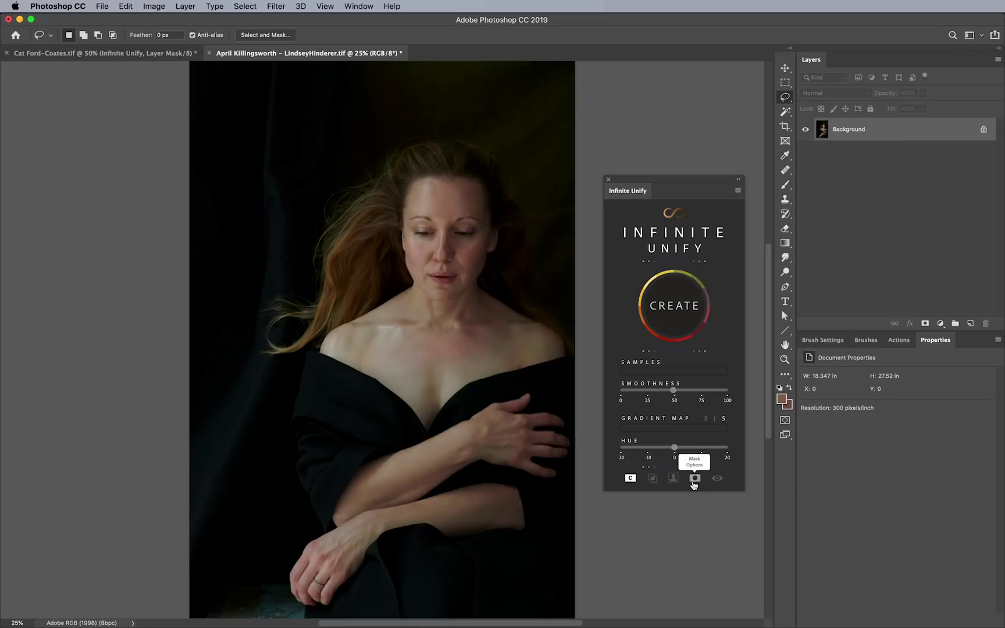
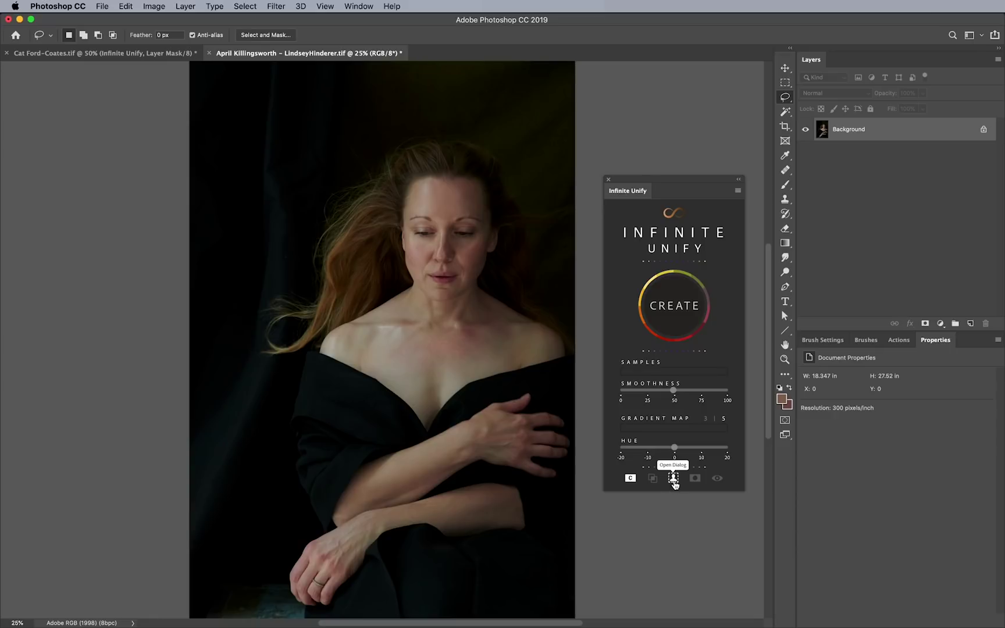
- Start creating an Infinite Unify gradient map and set the Skin Tones color range fuzziness to 113
click(675, 307)
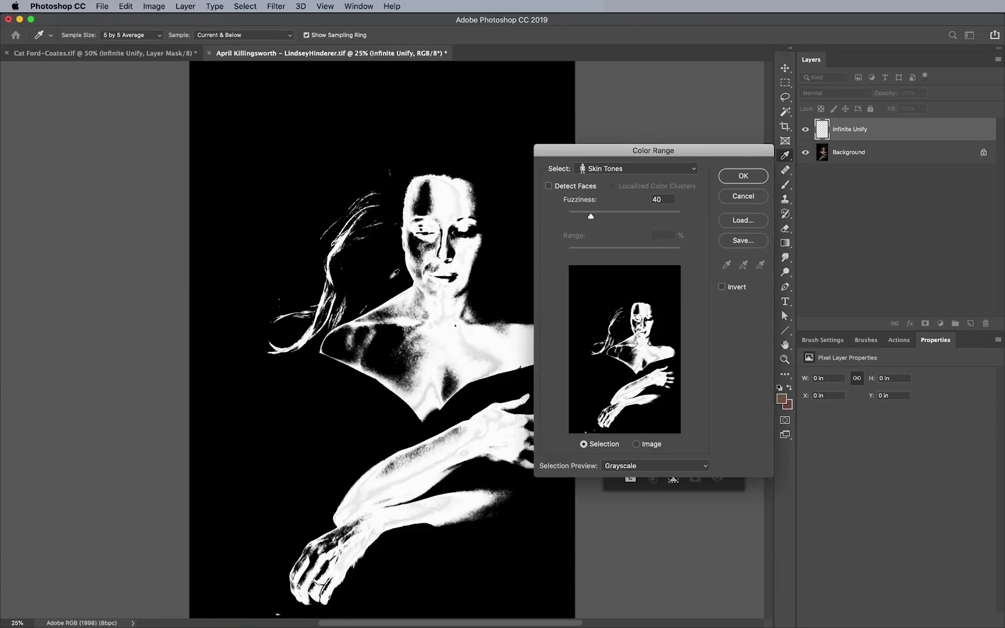
drag(644, 158, 705, 134)
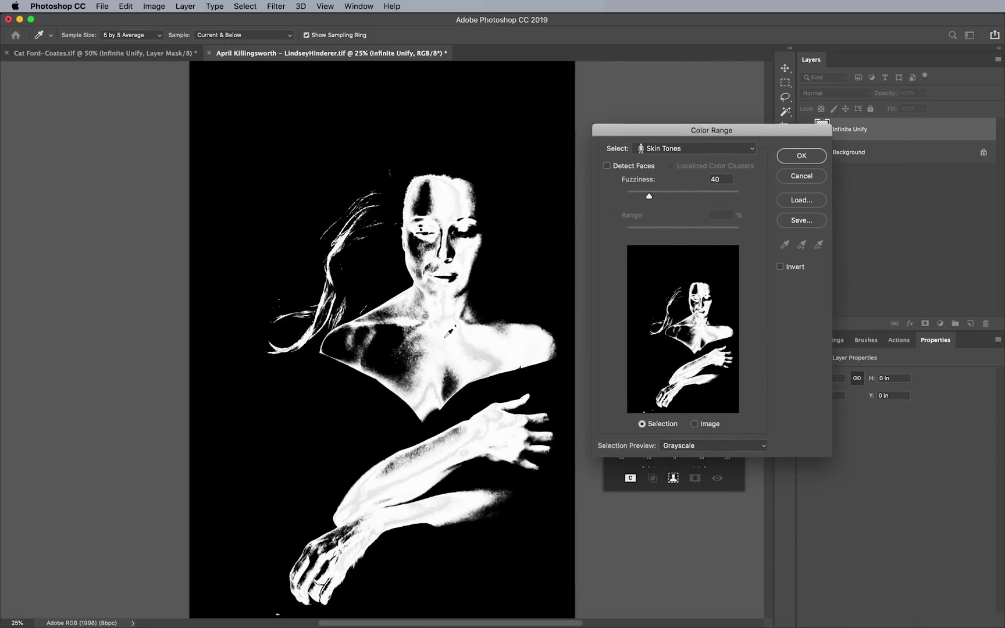
drag(659, 195, 691, 201)
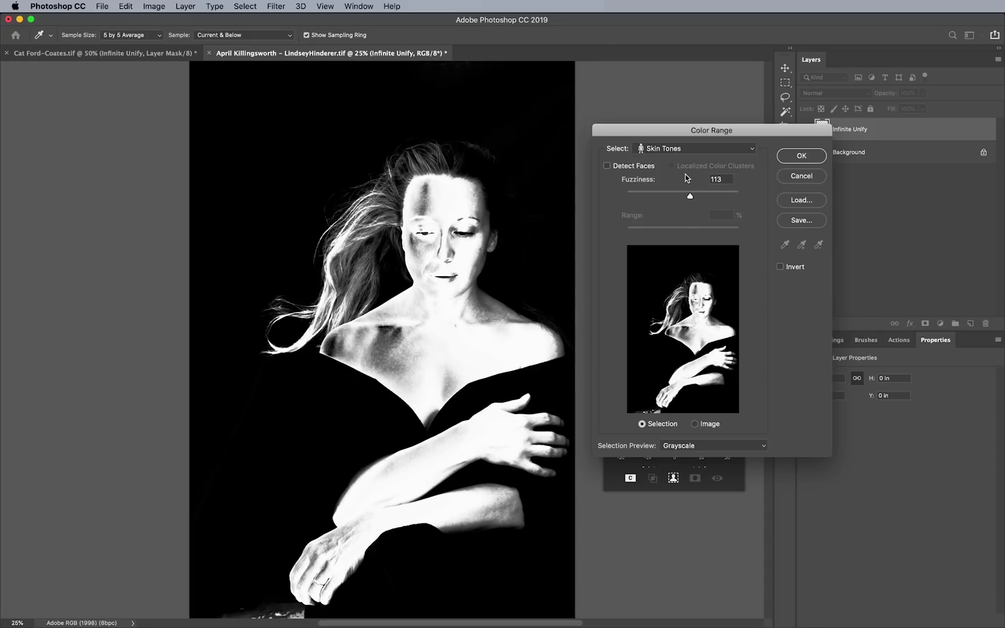
- Switch the color range to Sampled Colors, sample the chest and shoulder skin, and set the fuzziness to 74
click(676, 150)
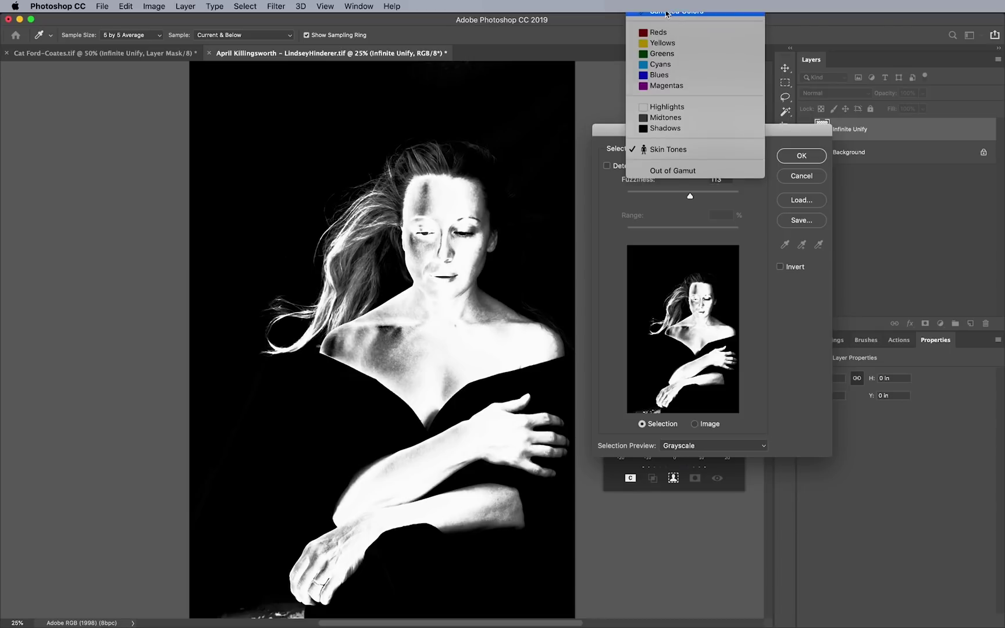
click(663, 13)
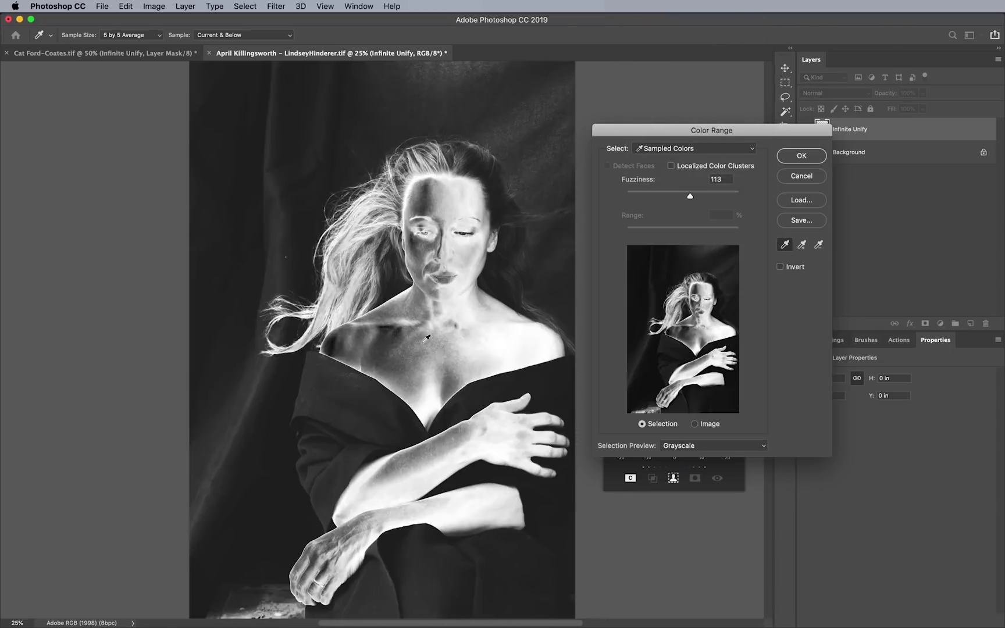
click(406, 346)
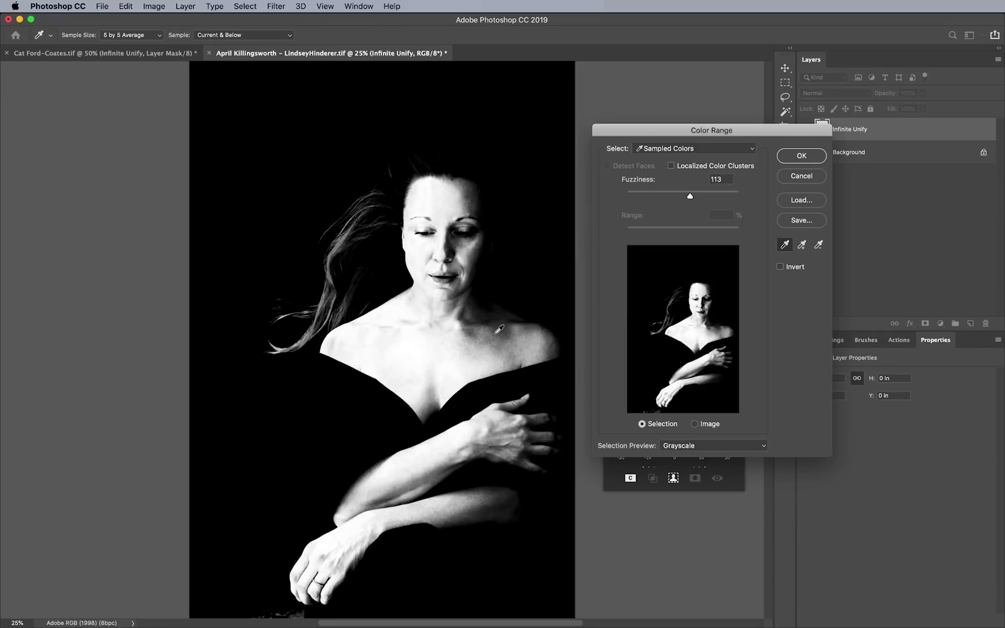
click(499, 336)
mouse_move(676, 199)
mouse_down()
mouse_move(660, 201)
mouse_move(669, 198)
mouse_up()
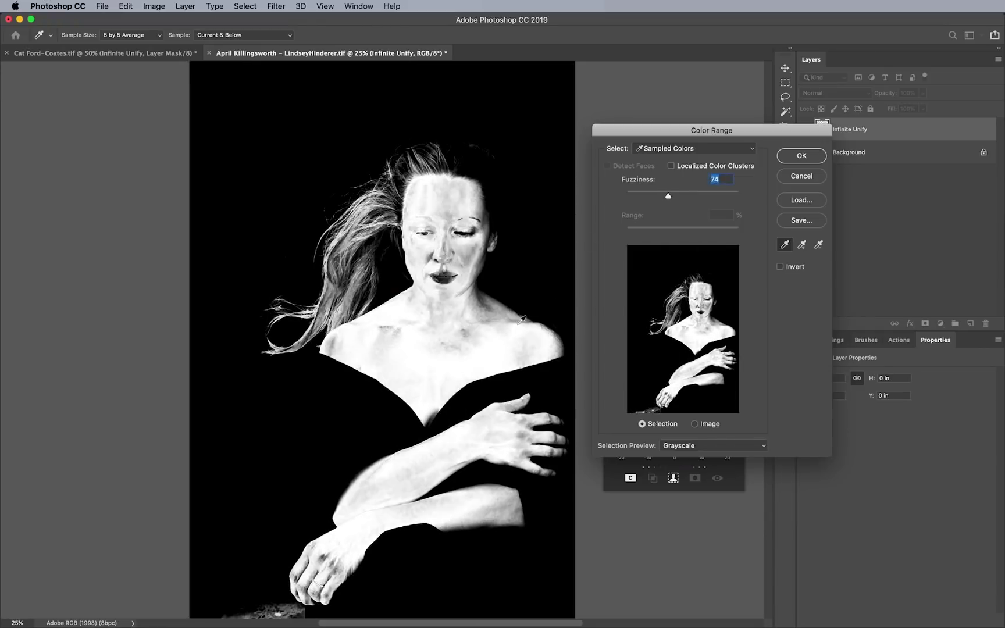
- Try different color samples across the chest and shoulder for the skin color range
click(470, 334)
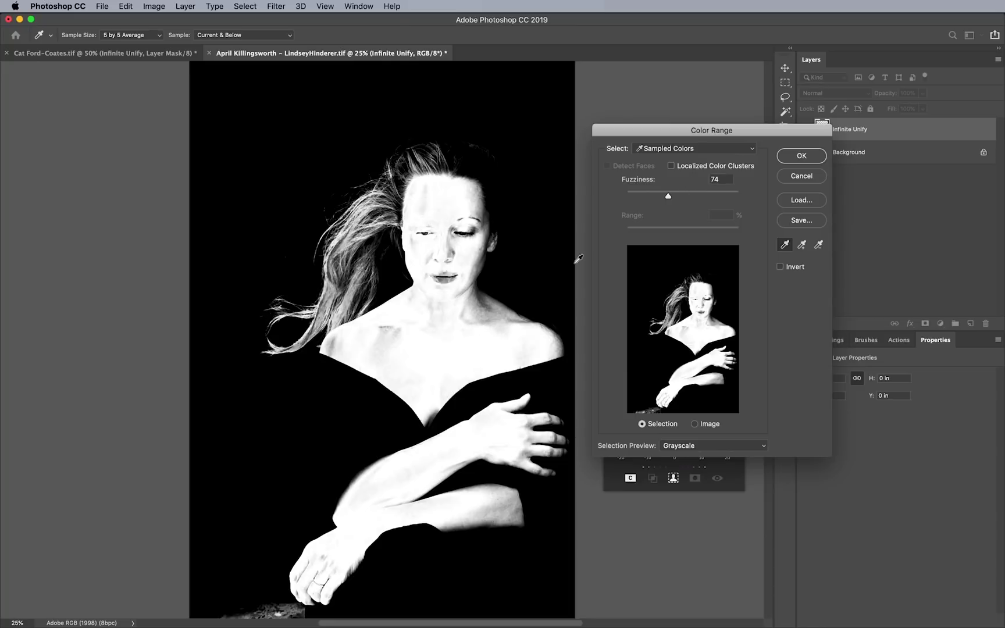
click(487, 347)
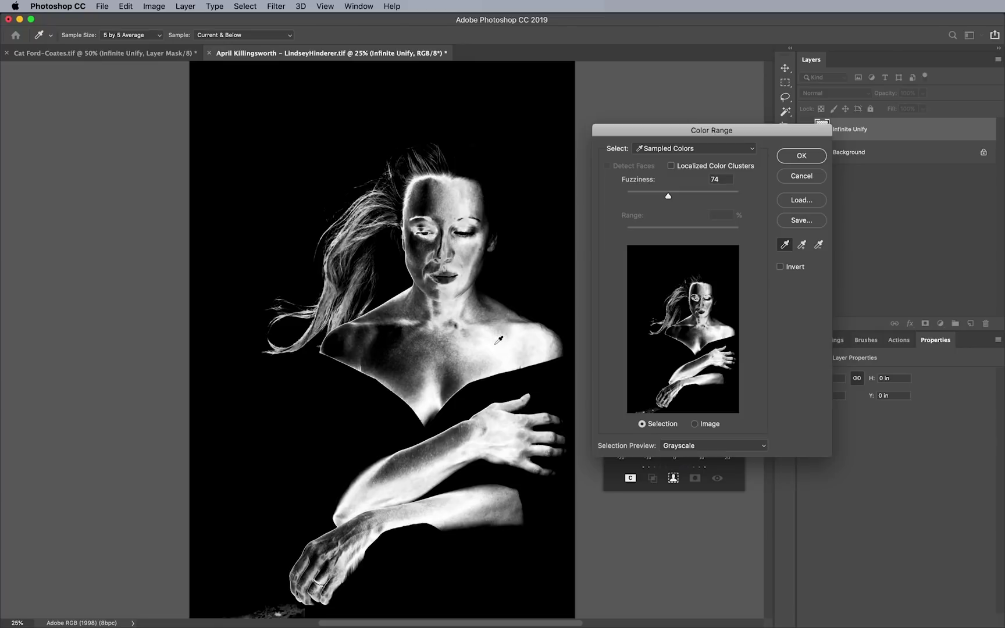
click(501, 343)
click(472, 195)
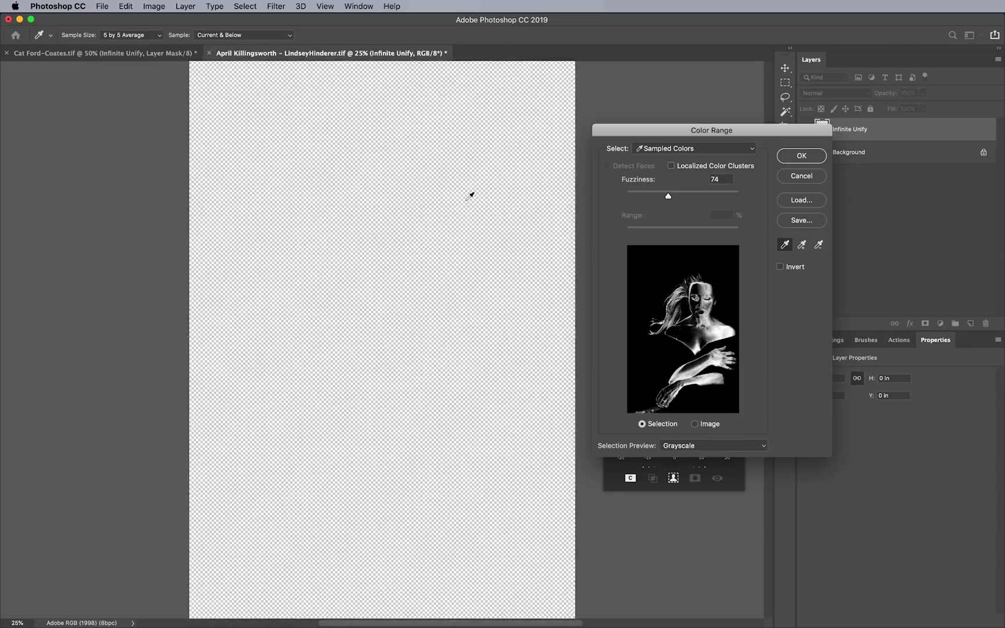
click(487, 347)
click(424, 353)
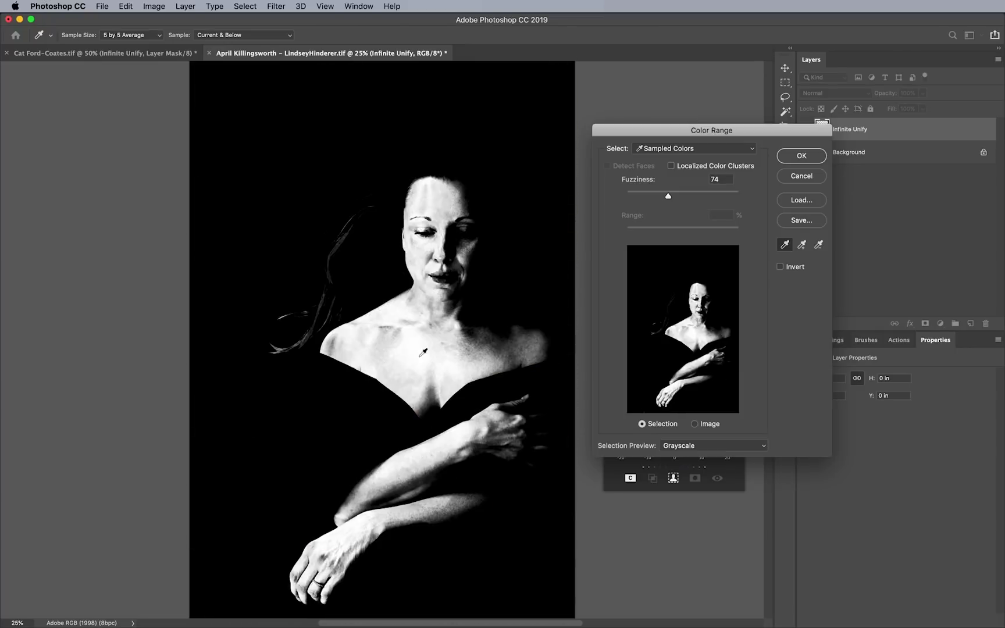
click(474, 347)
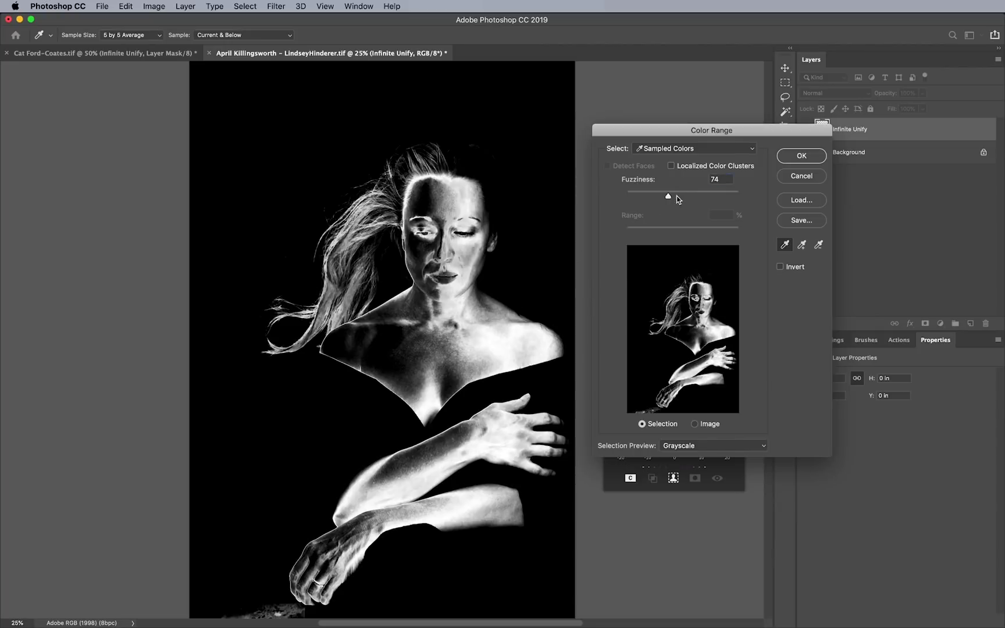
- Set the fuzziness to 69, add chest and cheek colors to the sampled range, and apply the color range
drag(668, 197, 691, 197)
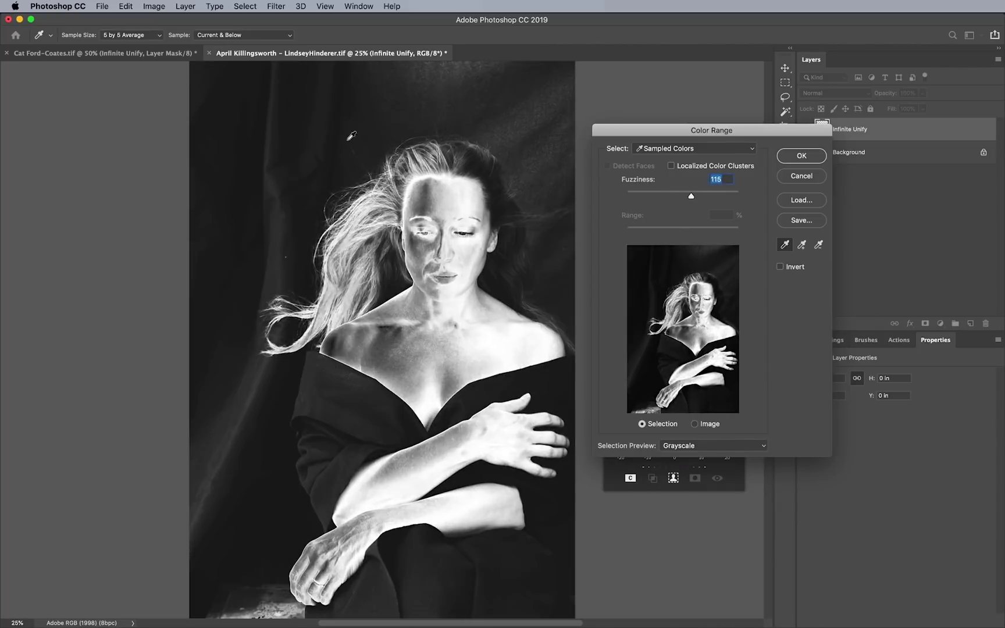
click(667, 198)
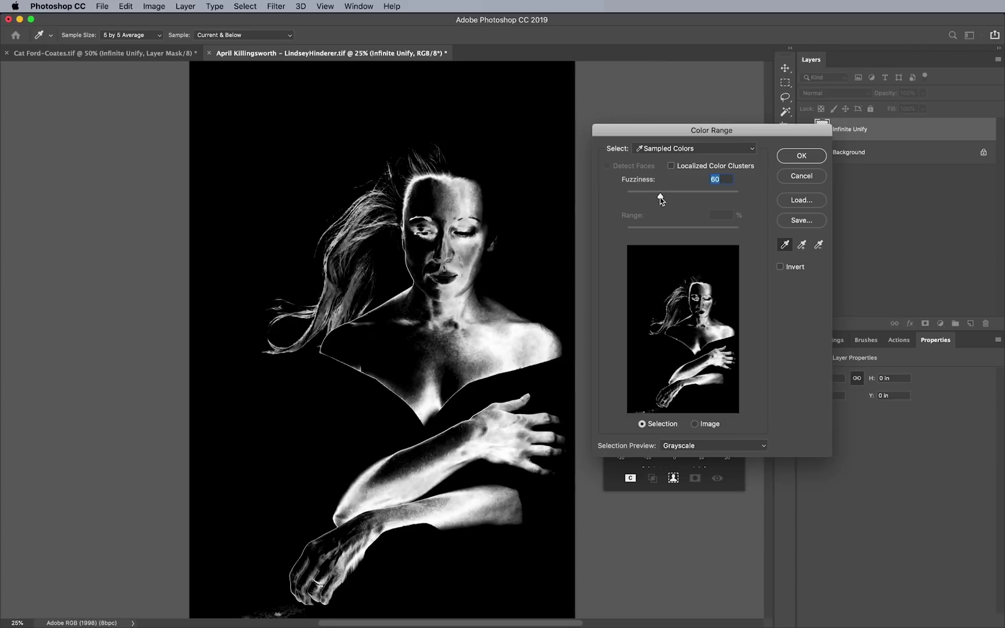
drag(666, 197, 667, 197)
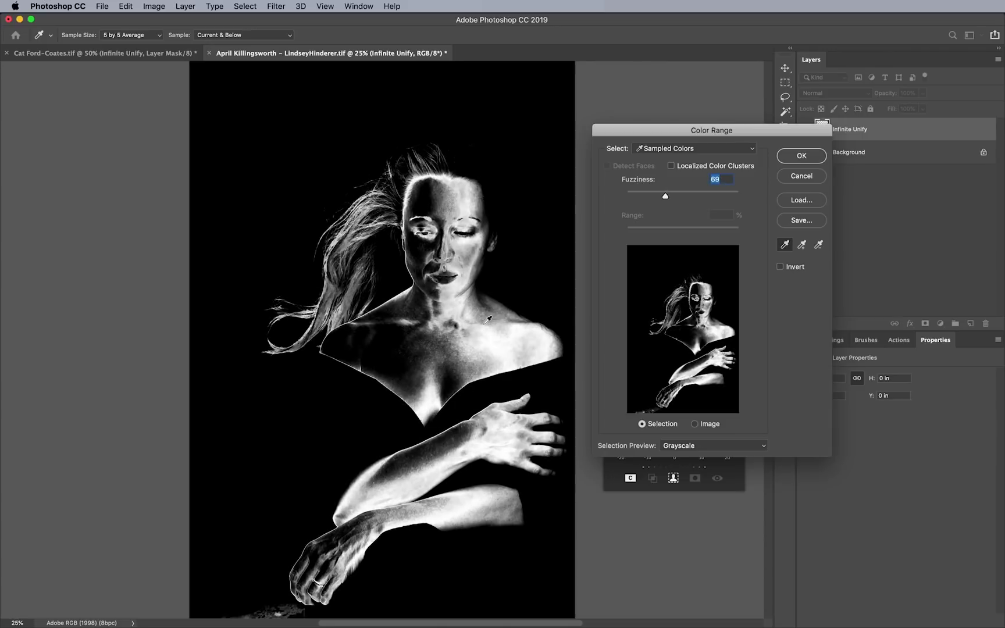
shift+click(414, 357)
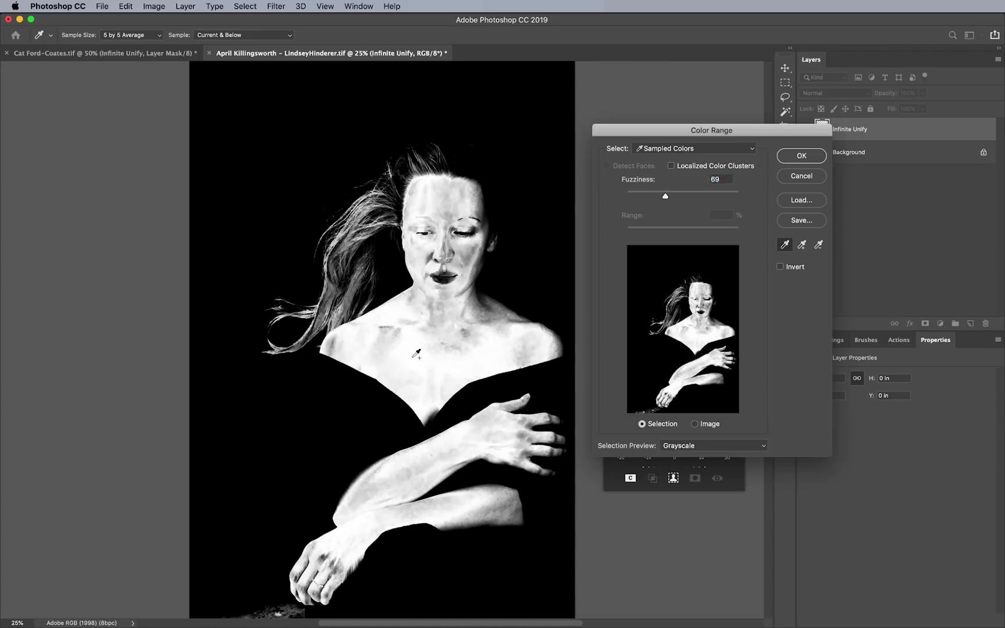
shift+click(471, 250)
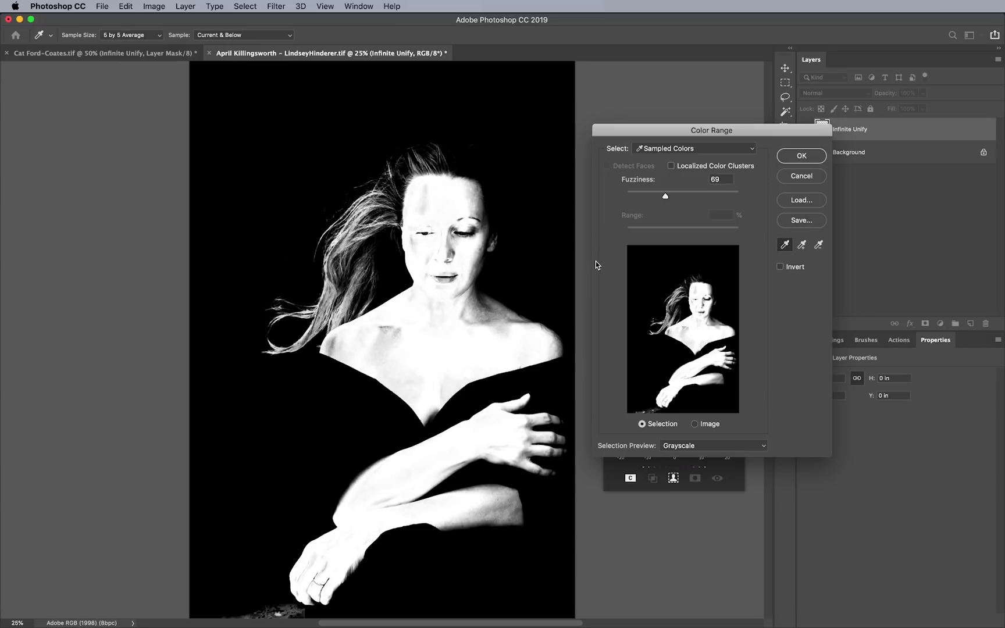
click(801, 157)
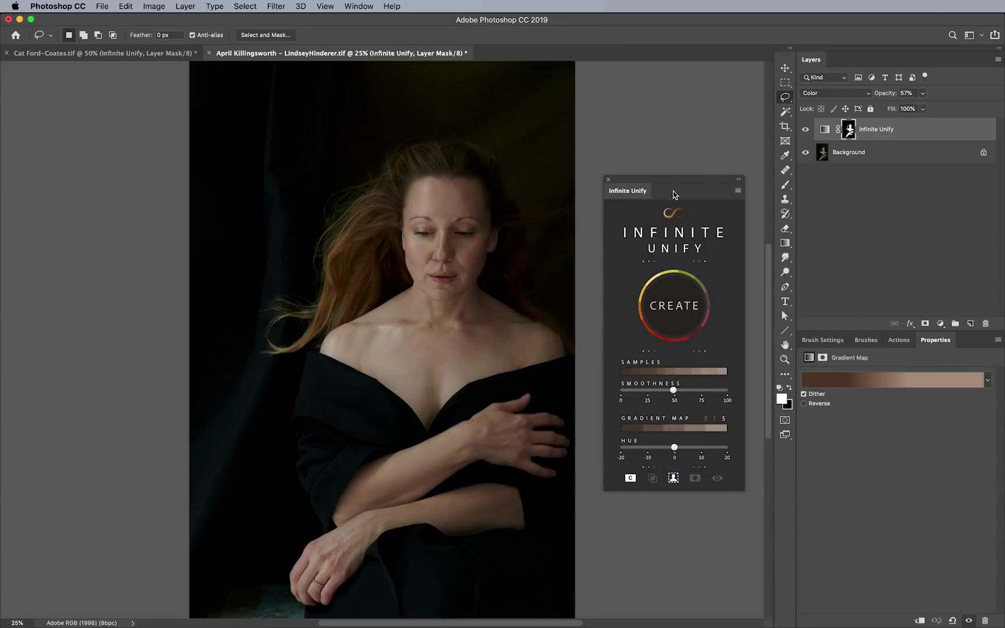
- Compare the portrait with and without Infinite Unify, and paint black on its mask over the eyes and lips with a 175–250 px brush
key(z)
click(517, 307)
click(806, 133)
click(806, 134)
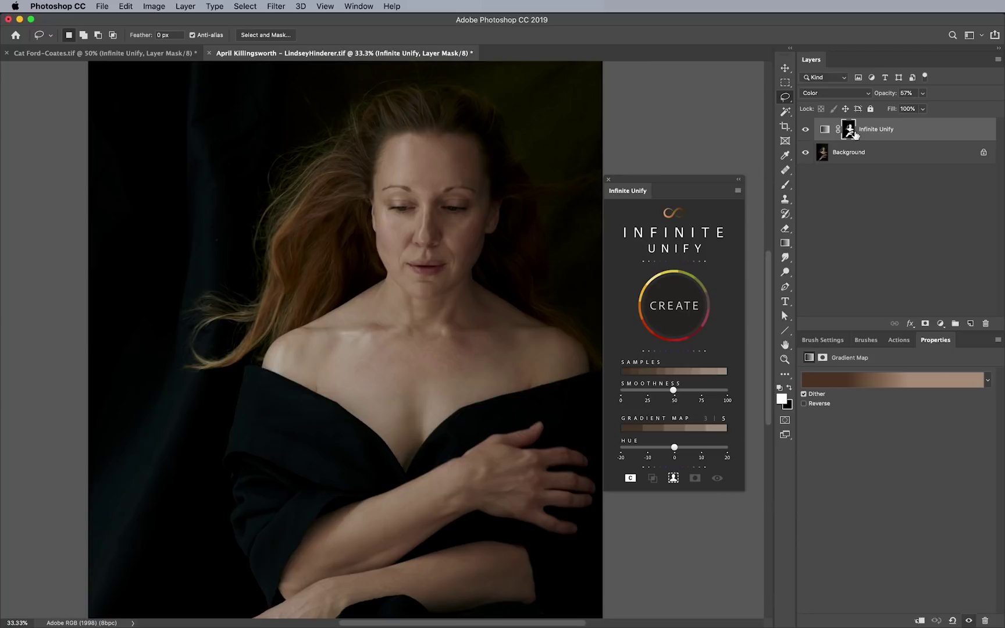
key(b)
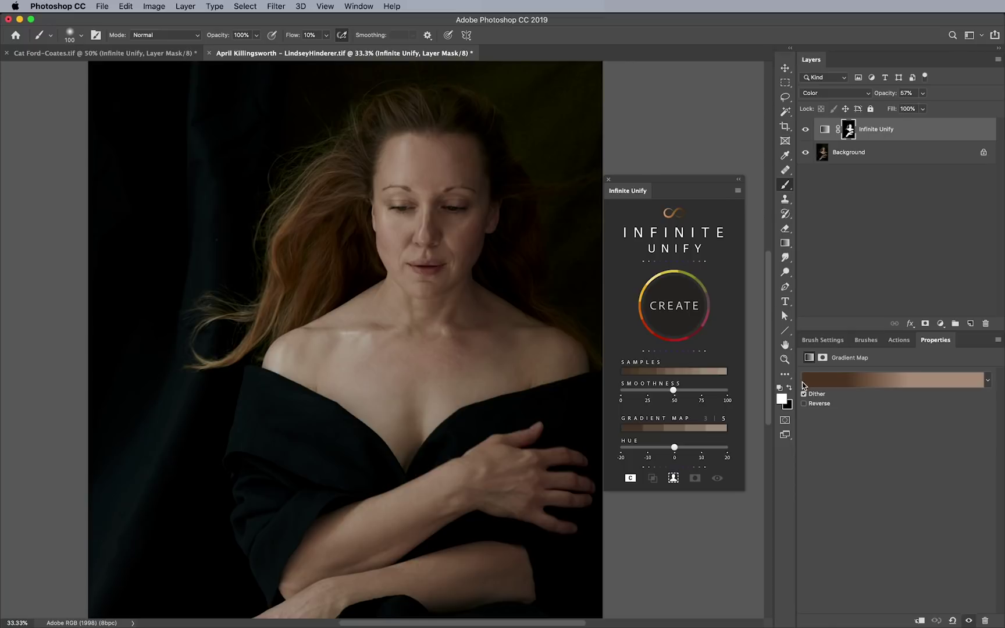
click(780, 385)
mouse_move(430, 268)
mouse_down()
mouse_move(439, 259)
mouse_move(410, 263)
mouse_up()
key(bracketleft)
key(bracketleft)
key(bracketright)
key(bracketright)
key(bracketright)
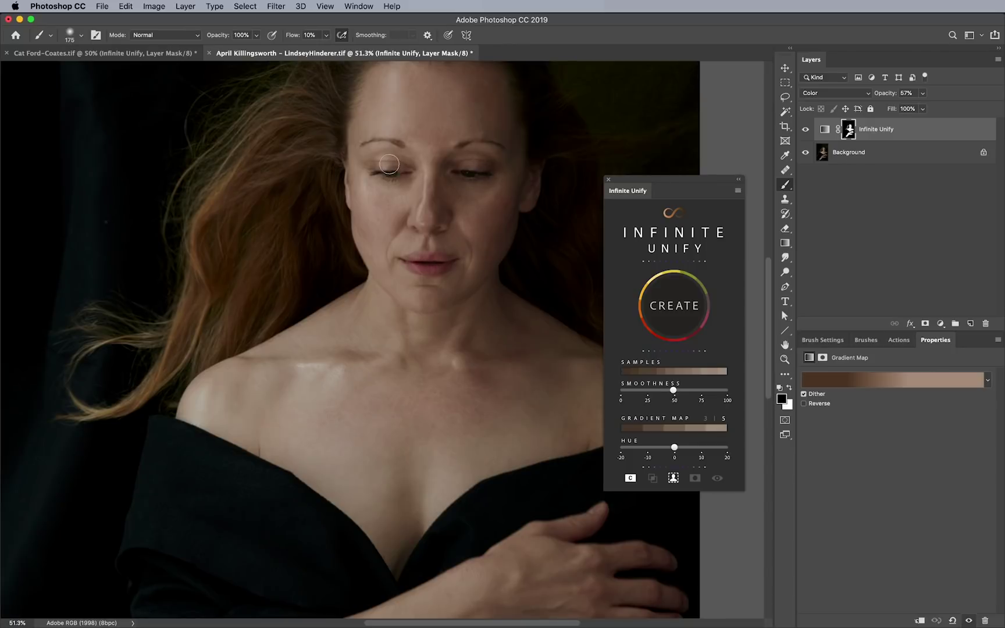
drag(434, 189, 423, 192)
key(bracketright)
key(bracketright)
key(bracketright)
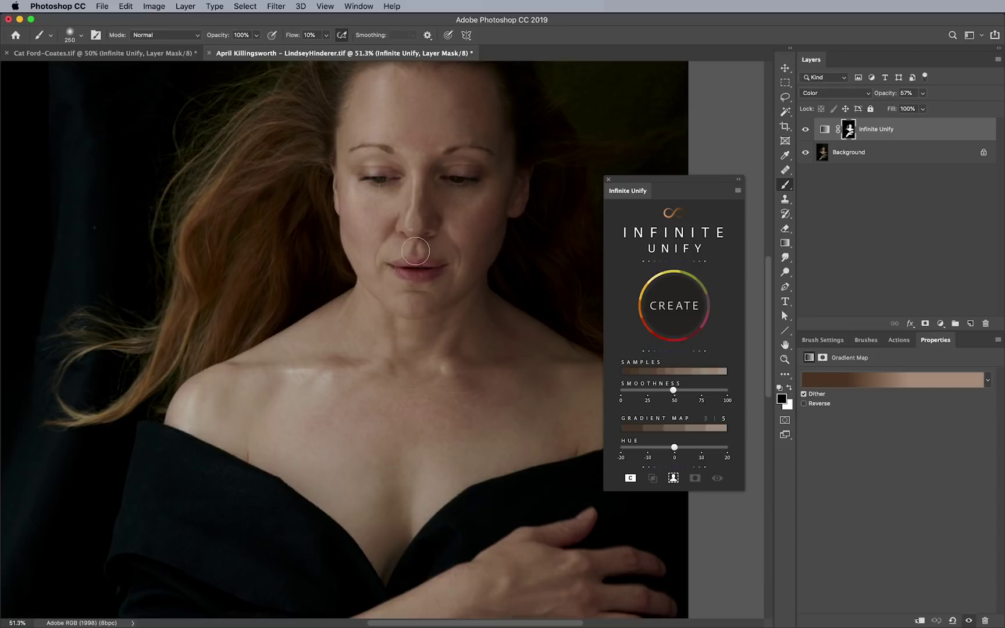
- Enlarge the brush to 800 px and paint black on the Infinite Unify mask over the long hair beside the face
alt+click(414, 218)
key(bracketright)
key(bracketright)
key(bracketright)
key(bracketright)
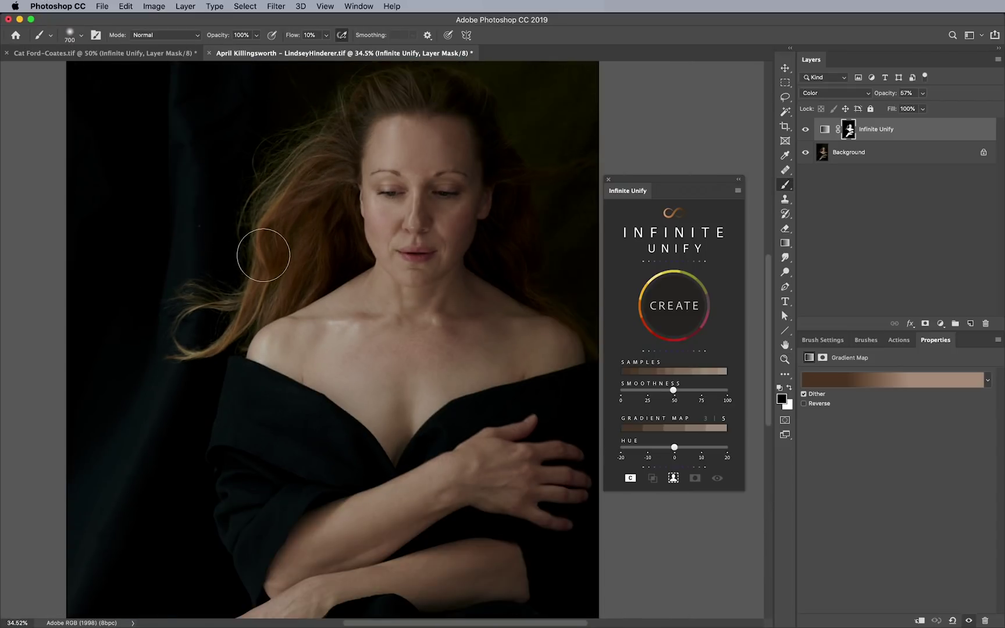
key(bracketright)
scroll(305, 207, right, 3)
scroll(305, 207, up, 3)
key(z)
alt+click(476, 269)
drag(476, 269, 449, 352)
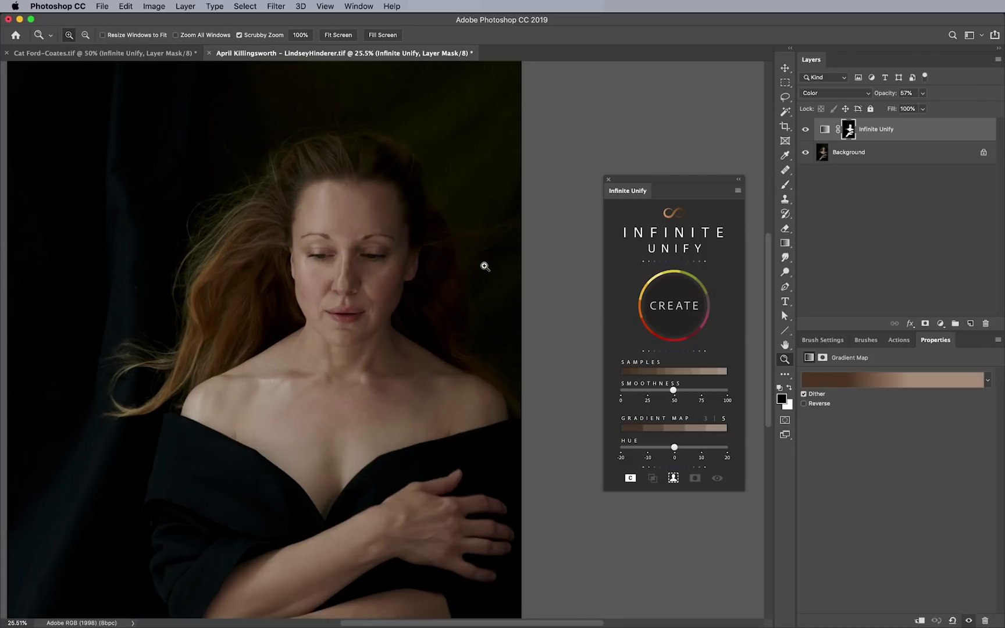
key(b)
scroll(411, 262, down, 5)
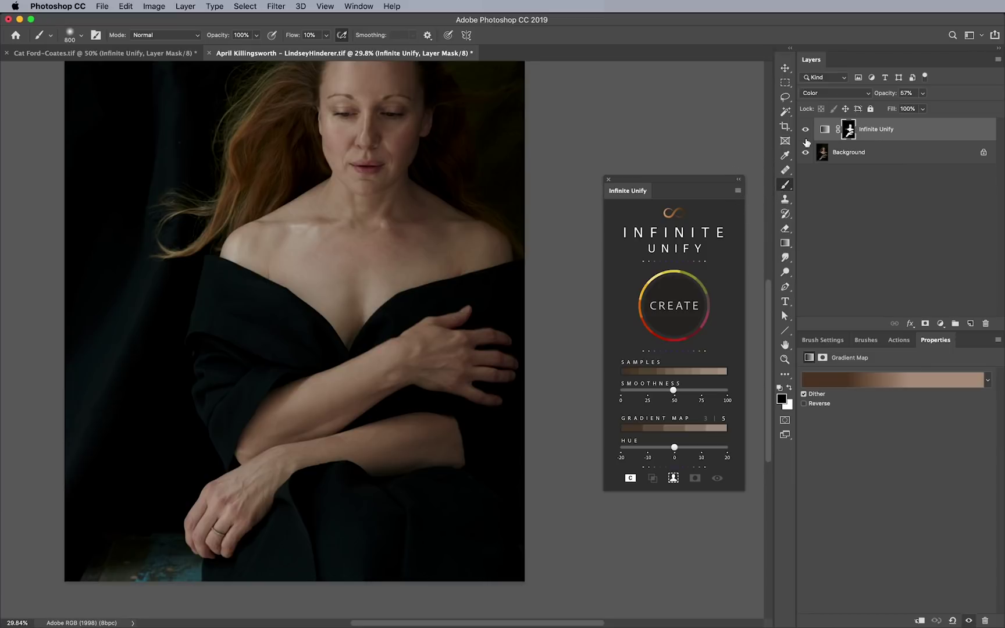
- Reduce the mask brush to 200 px and turn on the mask option in Infinite Unify
mouse_move(454, 254)
mouse_down()
mouse_move(476, 322)
mouse_move(503, 350)
mouse_move(522, 350)
mouse_up()
key(bracketleft)
key(bracketleft)
key(bracketleft)
key(bracketleft)
key(bracketleft)
key(bracketleft)
key(bracketleft)
key(bracketleft)
key(bracketleft)
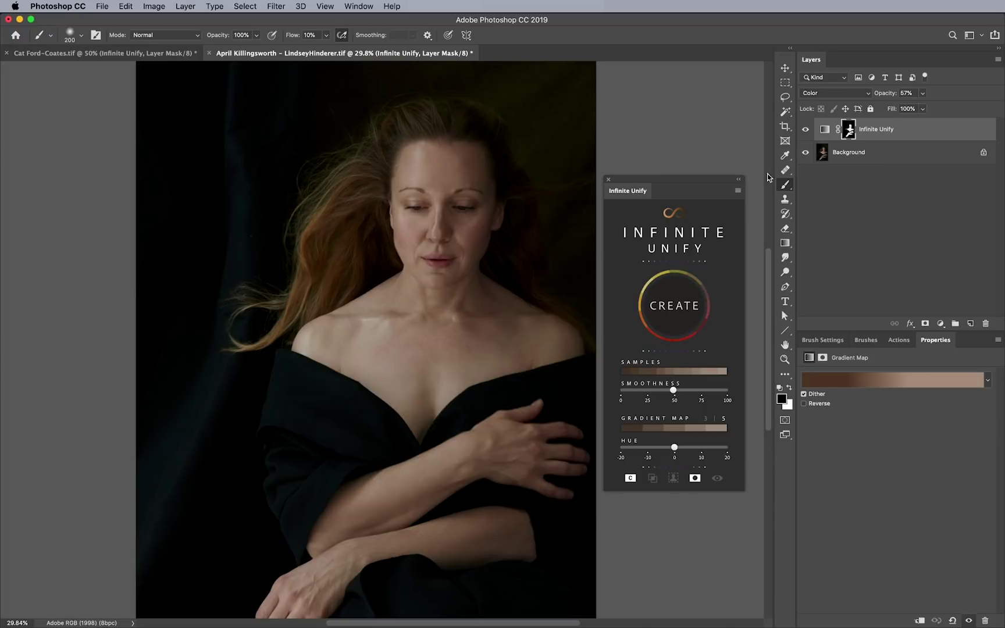
- Lasso a strip of the reddish hair beside the face and create a second Infinite Unify gradient map from it
click(785, 98)
click(824, 129)
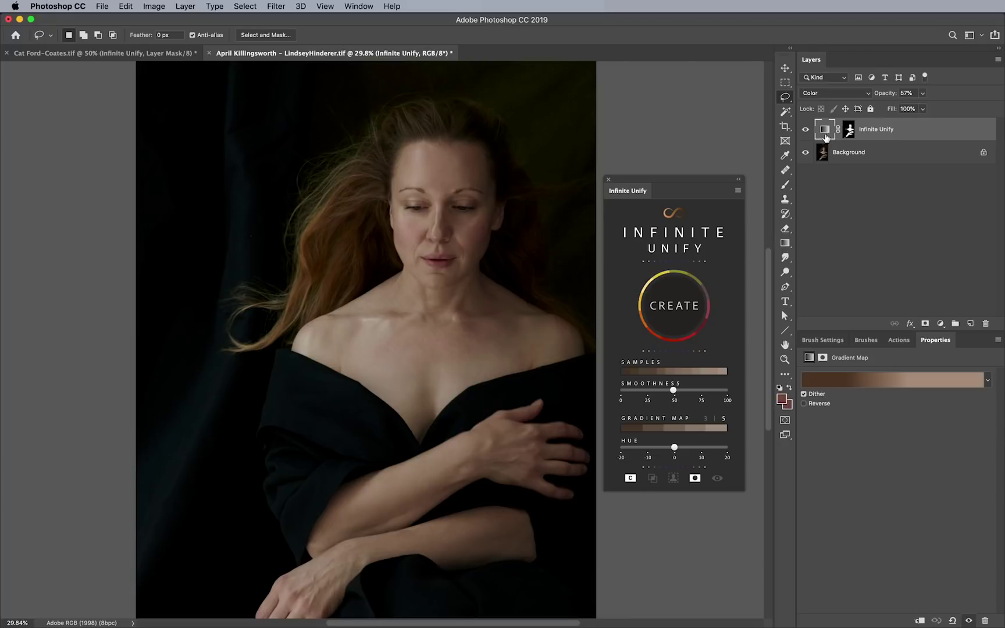
mouse_move(357, 187)
mouse_down()
mouse_move(305, 240)
mouse_move(306, 270)
mouse_move(316, 272)
mouse_move(359, 185)
mouse_move(339, 185)
mouse_move(318, 209)
mouse_move(300, 252)
mouse_move(305, 276)
mouse_move(355, 178)
mouse_up()
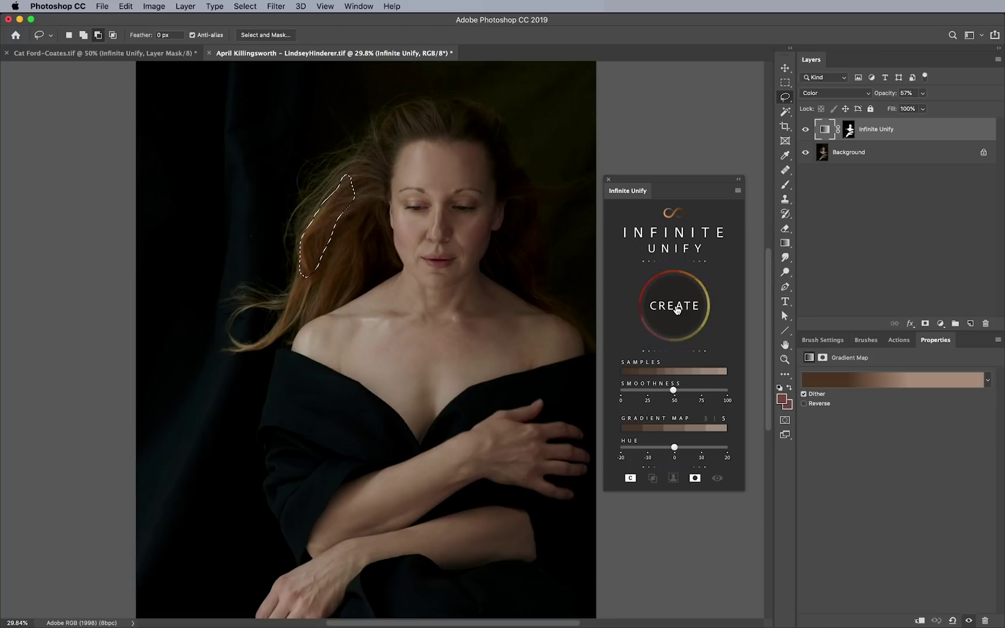
click(676, 308)
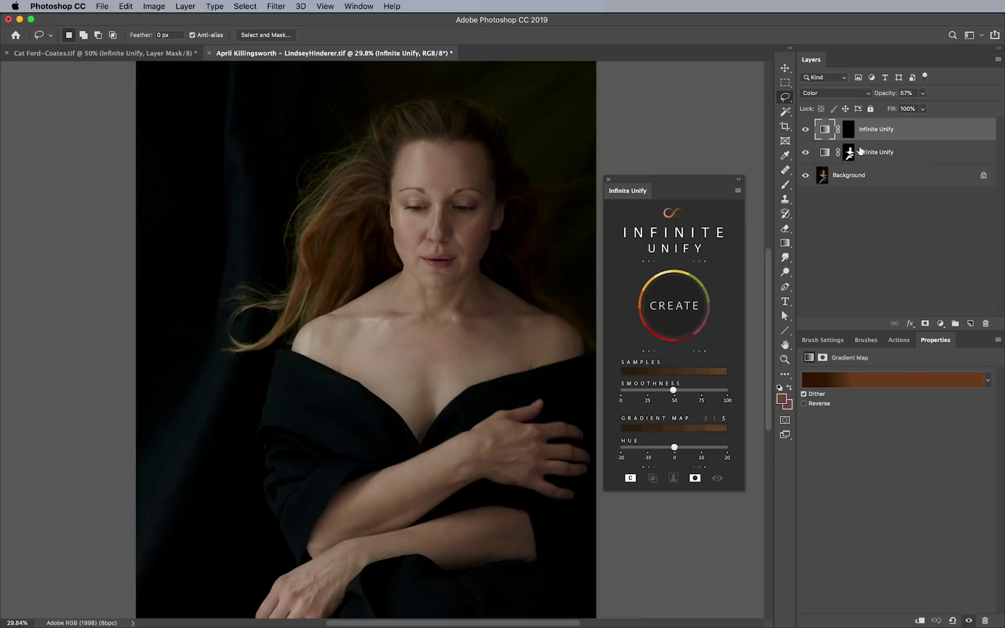
- Paint white on the new Infinite Unify layer's mask over the hair near the crown
click(849, 131)
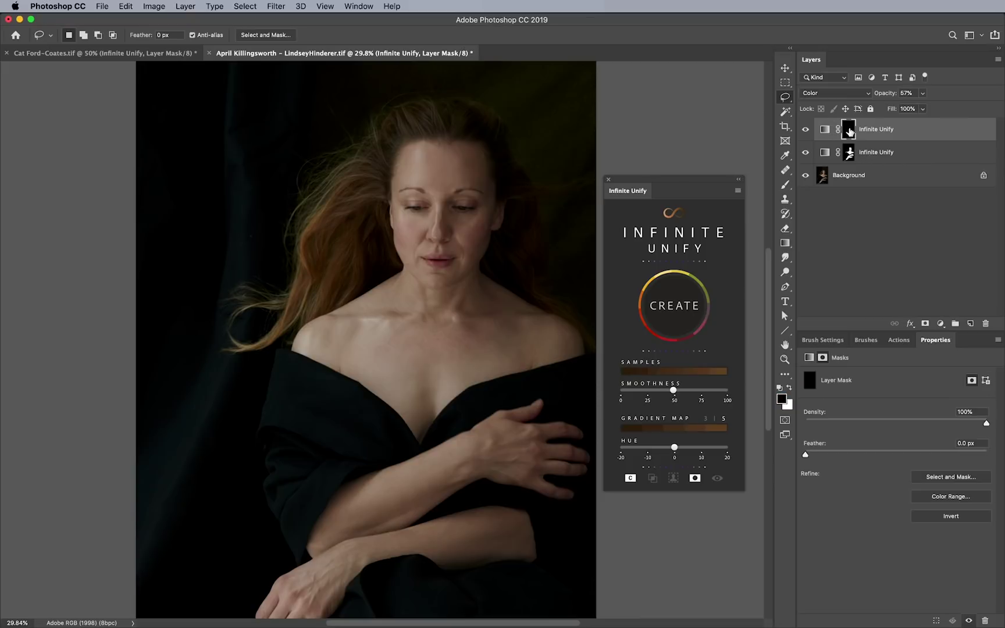
key(b)
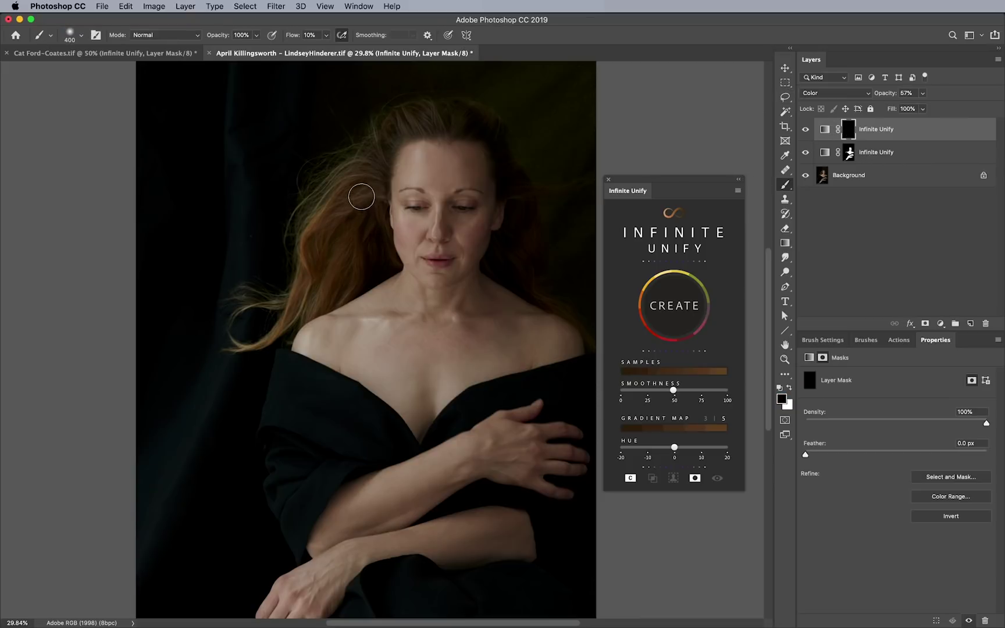
key(shift+0)
key(shift+2)
key(bracketright)
key(bracketright)
key(bracketright)
key(bracketright)
key(bracketleft)
key(bracketleft)
key(bracketleft)
key(bracketleft)
key(bracketleft)
key(bracketleft)
key(bracketleft)
key(bracketleft)
key(bracketleft)
key(bracketleft)
key(shift+2)
key(shift+0)
key(x)
mouse_move(345, 176)
mouse_down()
mouse_move(320, 201)
mouse_move(392, 120)
mouse_up()
key(bracketright)
key(bracketright)
- Set the brush flow to 10% and paint white on the hair layer's mask down the long hair beside the face
key(shift+1)
key(bracketleft)
mouse_move(357, 168)
mouse_down()
mouse_move(312, 209)
mouse_move(320, 199)
mouse_move(295, 310)
mouse_move(327, 285)
mouse_move(288, 304)
mouse_up()
key(bracketright)
key(bracketright)
key(bracketright)
key(bracketright)
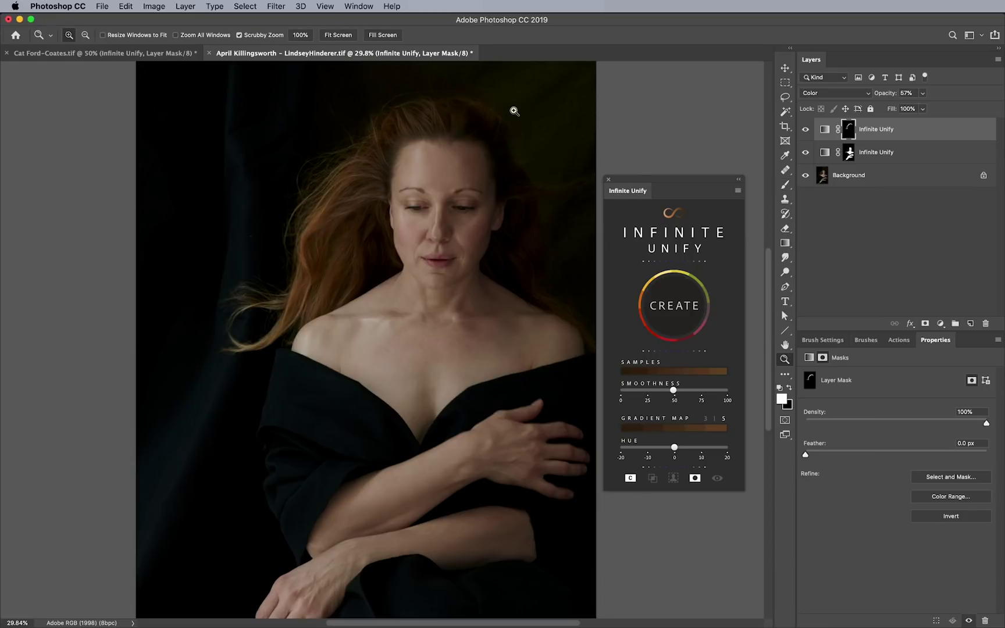
- Refine the hair layer's mask along the top of the head with a white 100 px brush
drag(514, 108, 530, 173)
scroll(530, 172, up, 3)
key(bracketleft)
key(bracketleft)
key(bracketleft)
key(bracketleft)
key(bracketleft)
key(bracketleft)
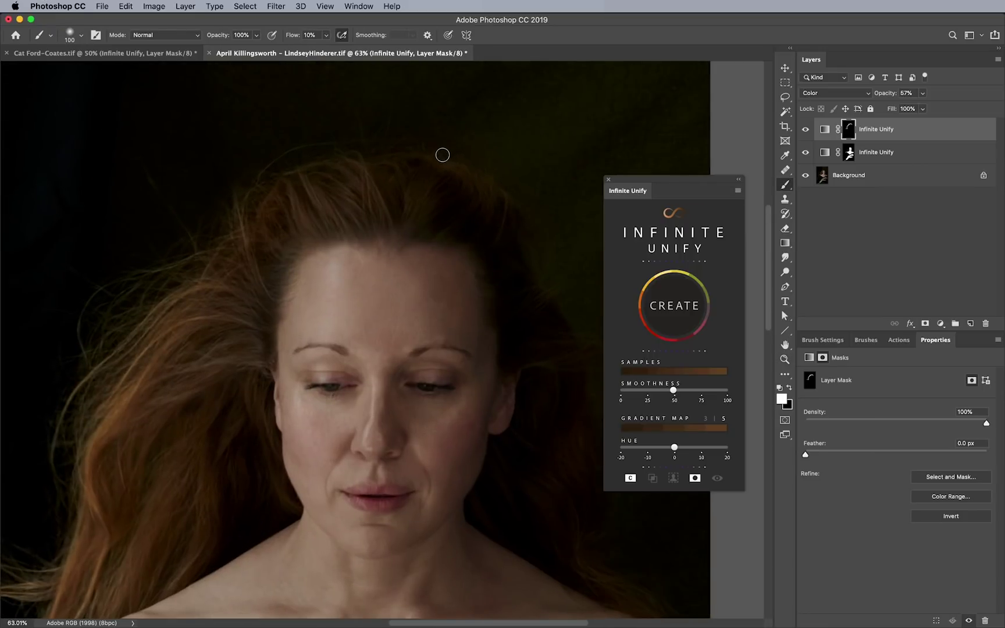
- Enlarge the brush for the hair layer's mask to 500 px and show the long hair beside the face
key(bracketright)
key(bracketright)
key(])
scroll(258, 386, down, 5)
scroll(258, 386, left, 4)
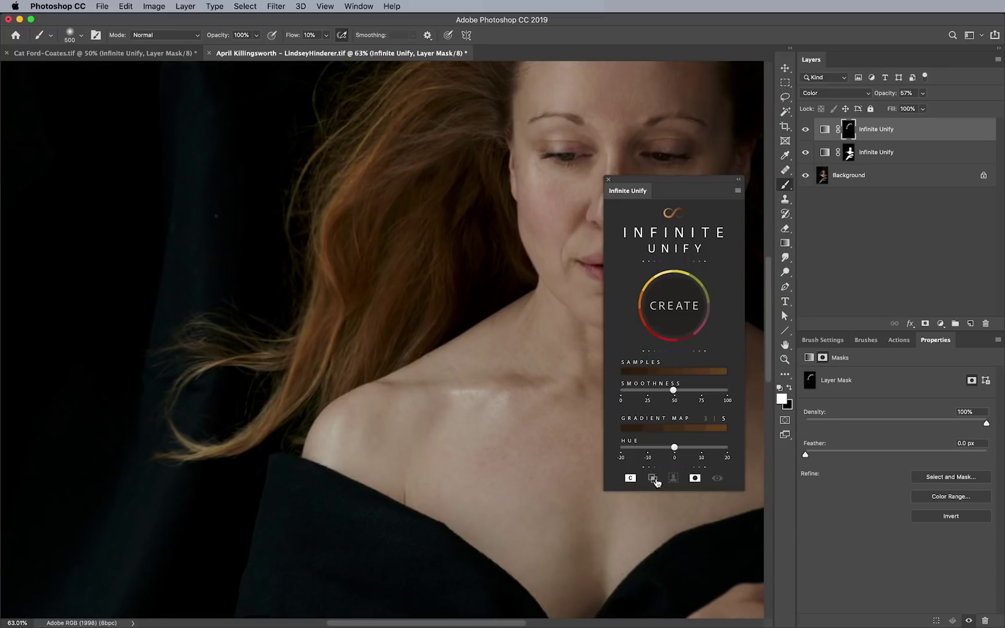
drag(632, 481, 476, 437)
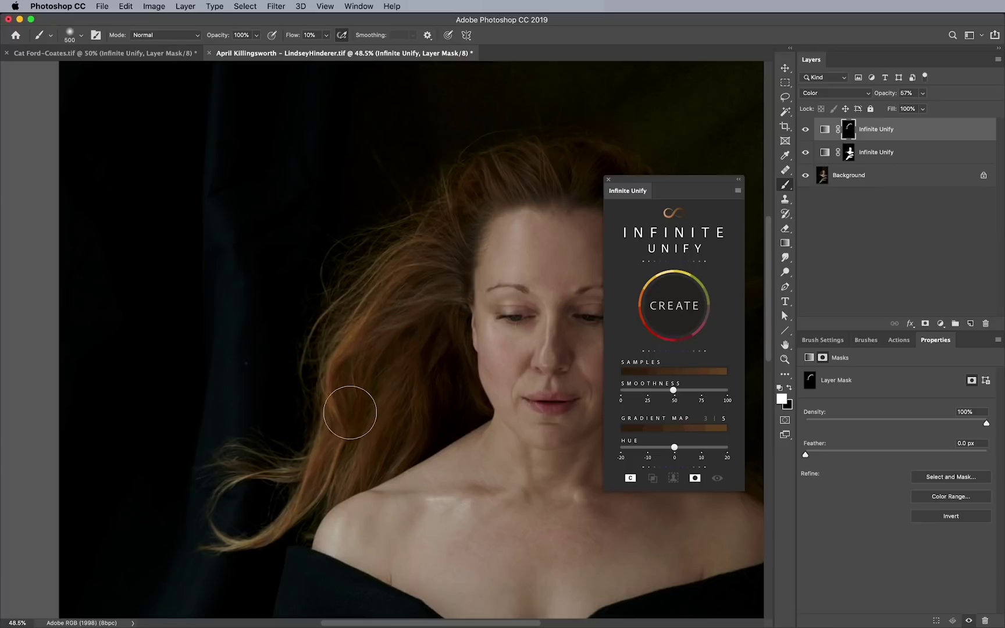
- Apply Blend If to the hair layer and compare the hair's edges against the dark background with and without the effect
key(v)
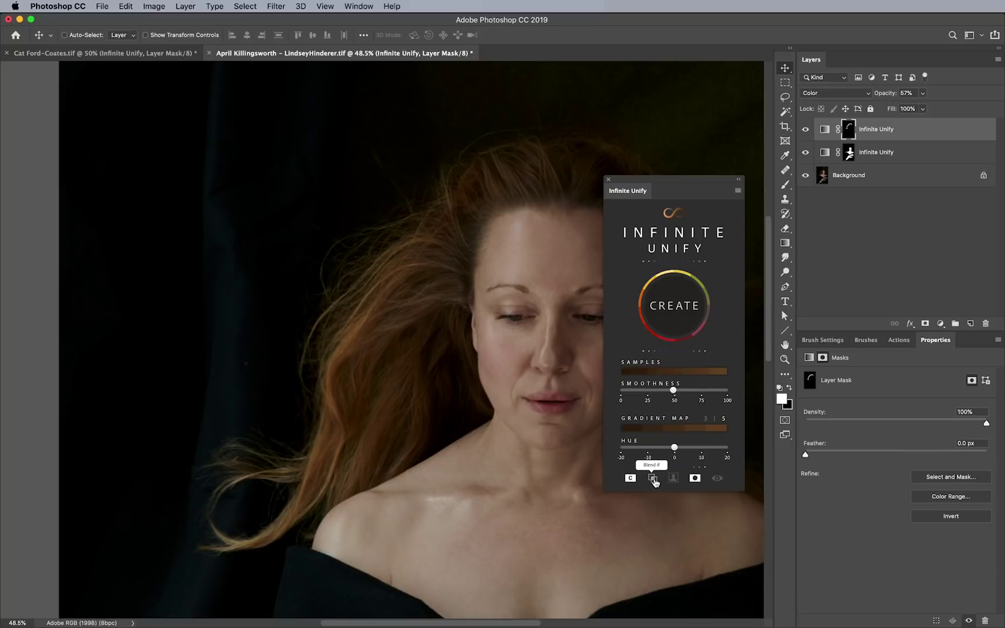
click(653, 477)
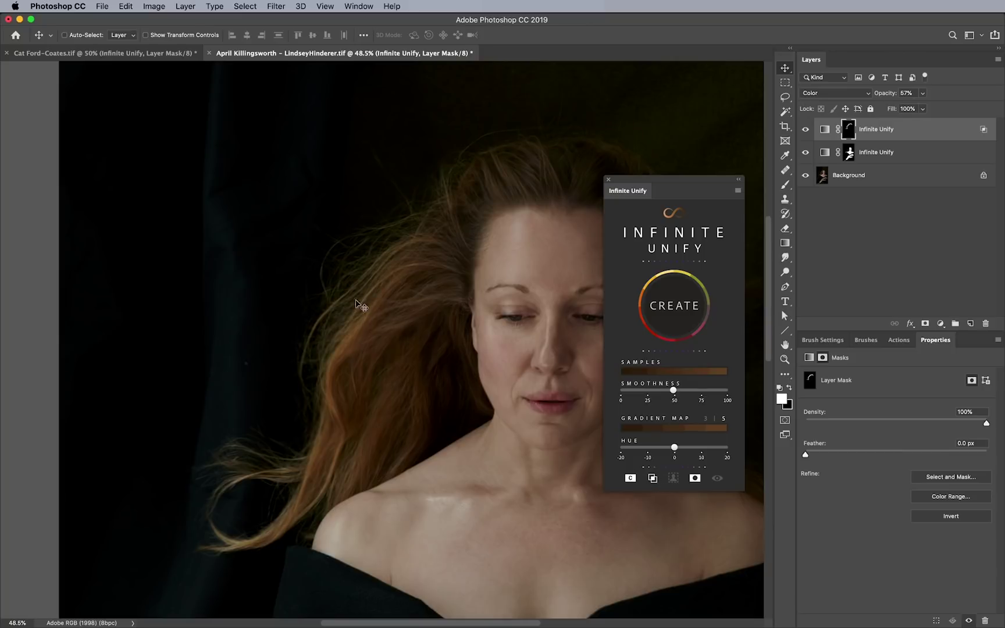
click(805, 128)
click(806, 130)
key(z)
drag(349, 299, 385, 287)
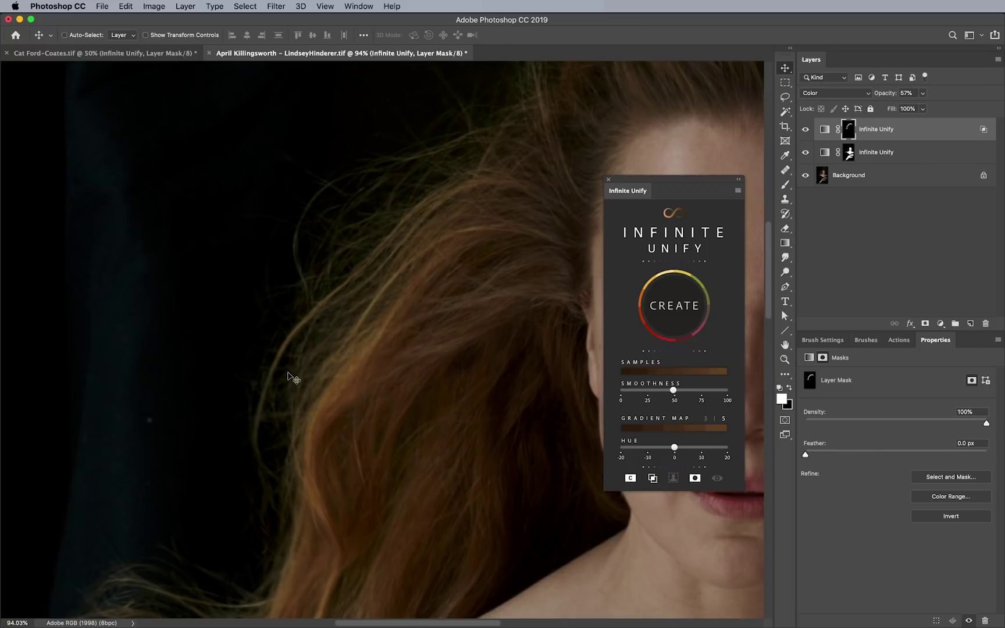
click(652, 480)
scroll(550, 374, right, 3)
scroll(507, 372, down, 5)
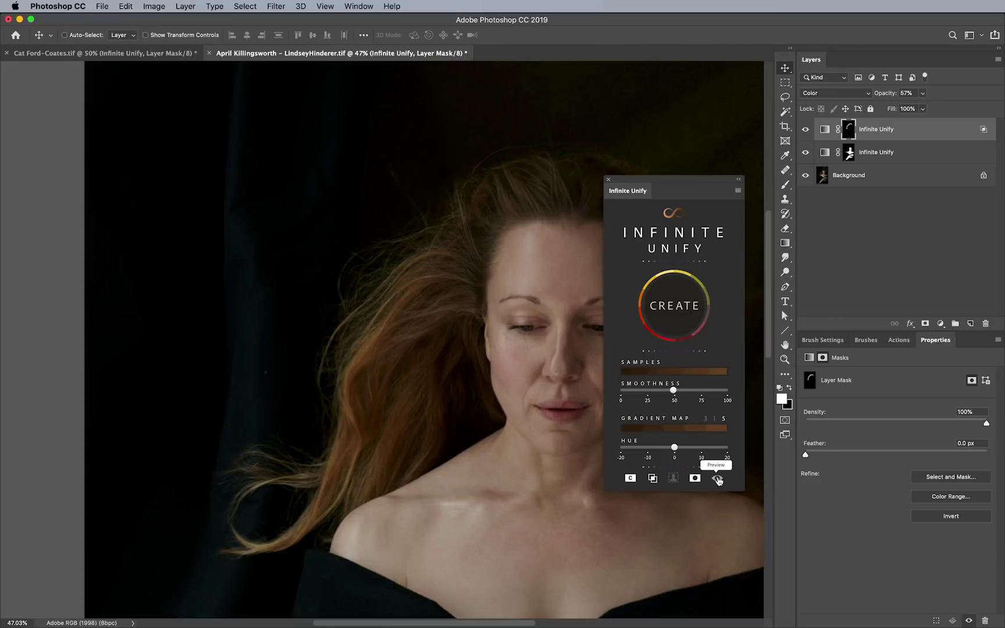
- Preview the hair layer's gradient map across the whole portrait, comparing it with the masked result
click(719, 479)
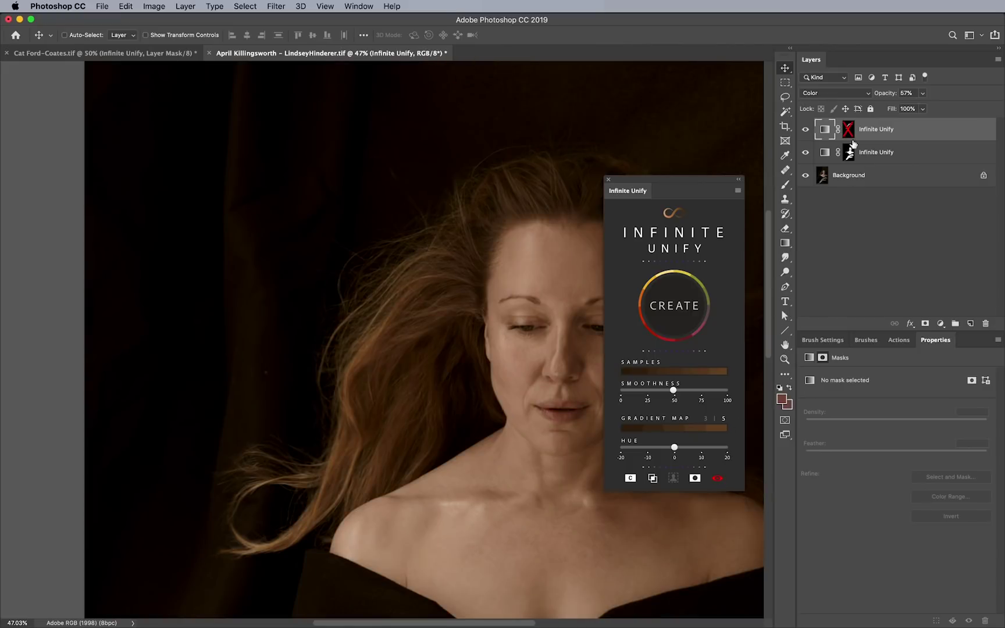
click(718, 479)
click(717, 479)
click(719, 480)
- Alternate between the skin and hair Infinite Unify layers to compare their sampled colors and gradient maps
click(829, 153)
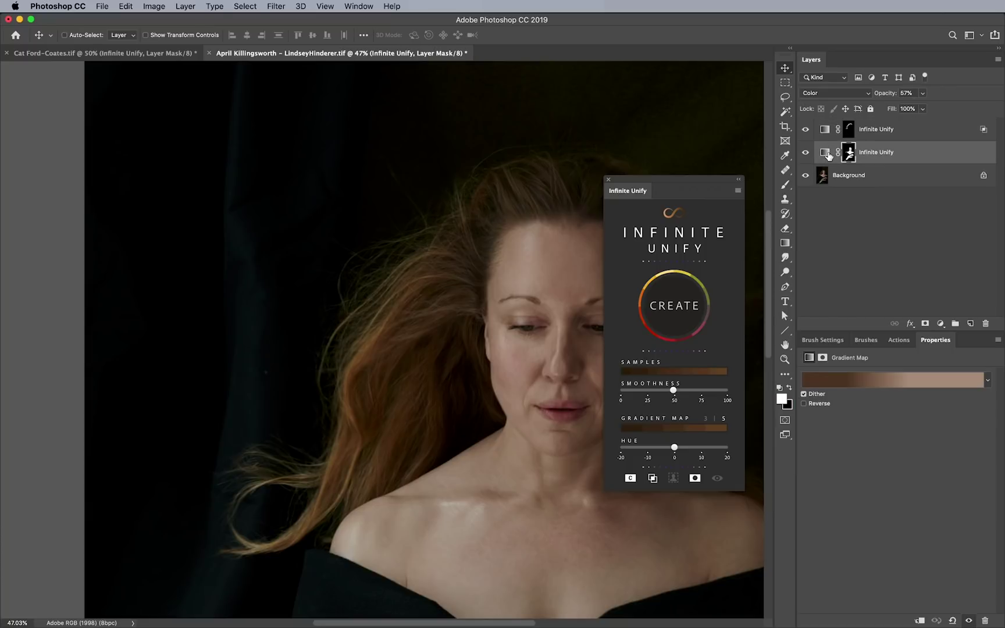
click(701, 352)
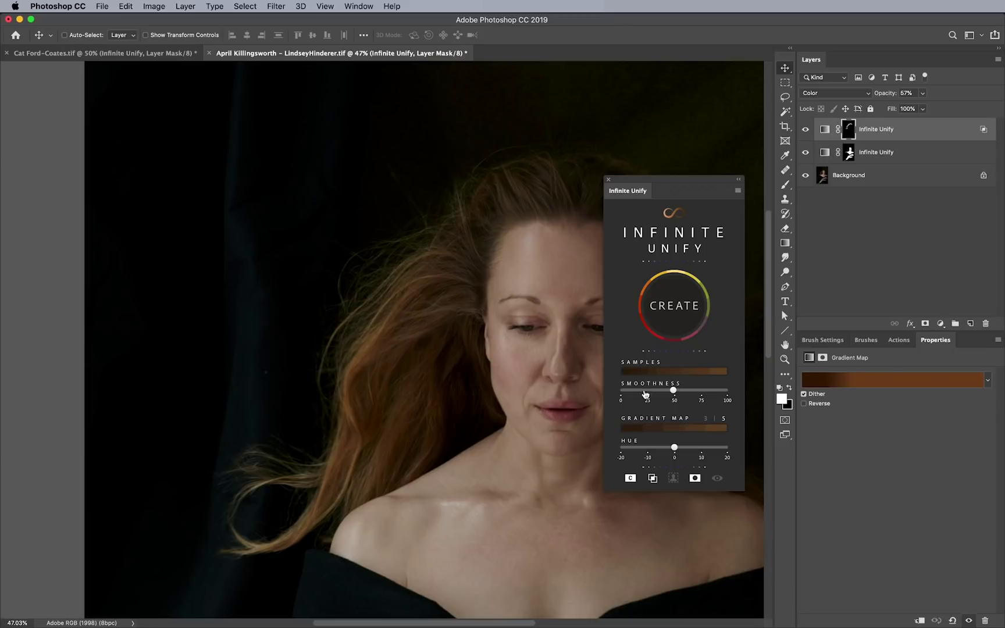
click(828, 153)
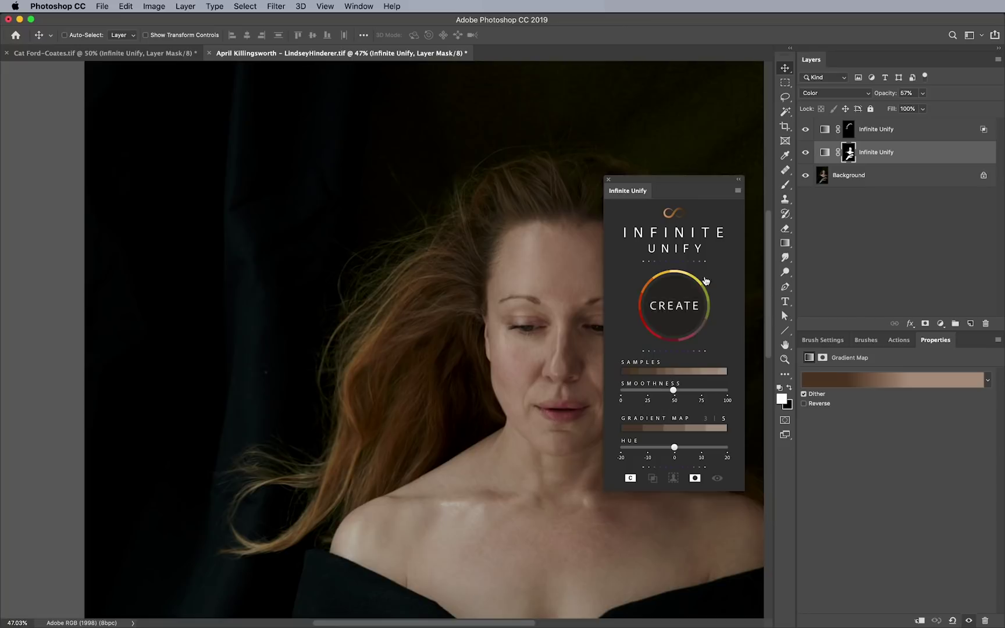
click(829, 131)
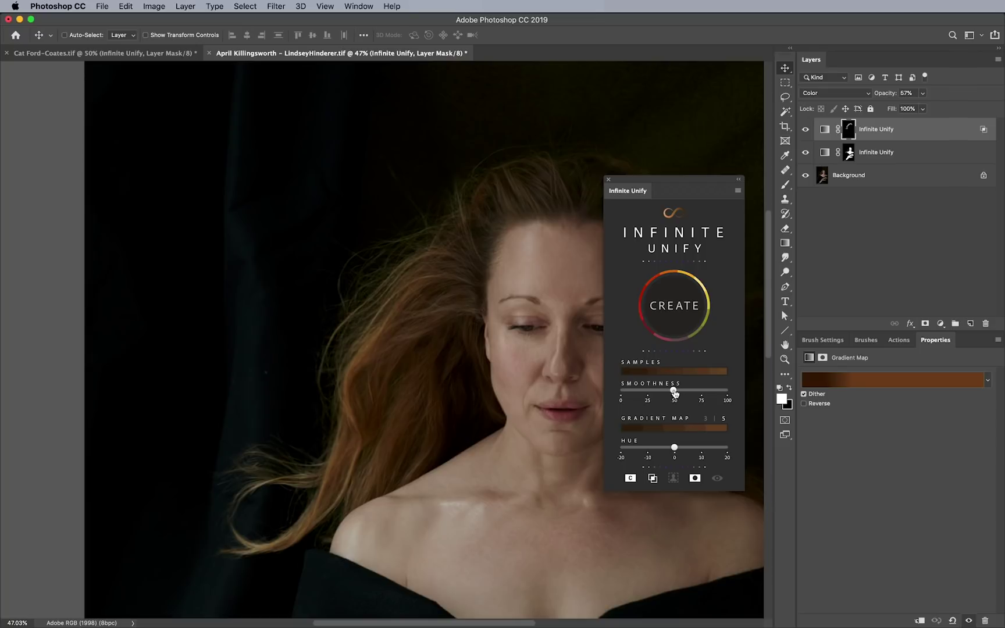
- Try low and high Smoothness values on the hair layer's gradient map and return it to about 50
drag(674, 392, 609, 393)
click(701, 391)
drag(700, 391, 703, 394)
drag(697, 396, 676, 396)
click(739, 191)
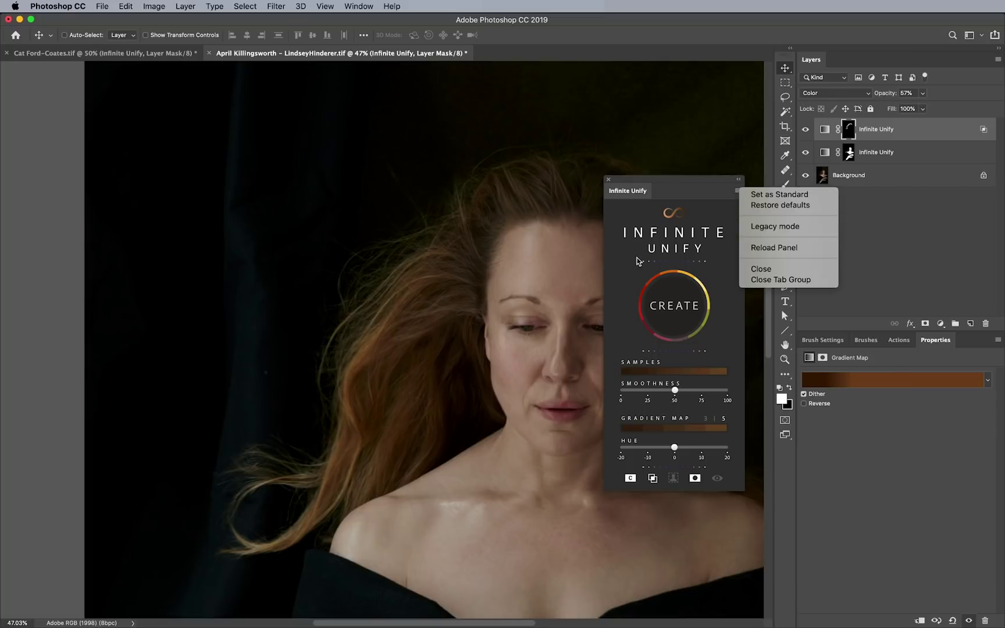
click(716, 226)
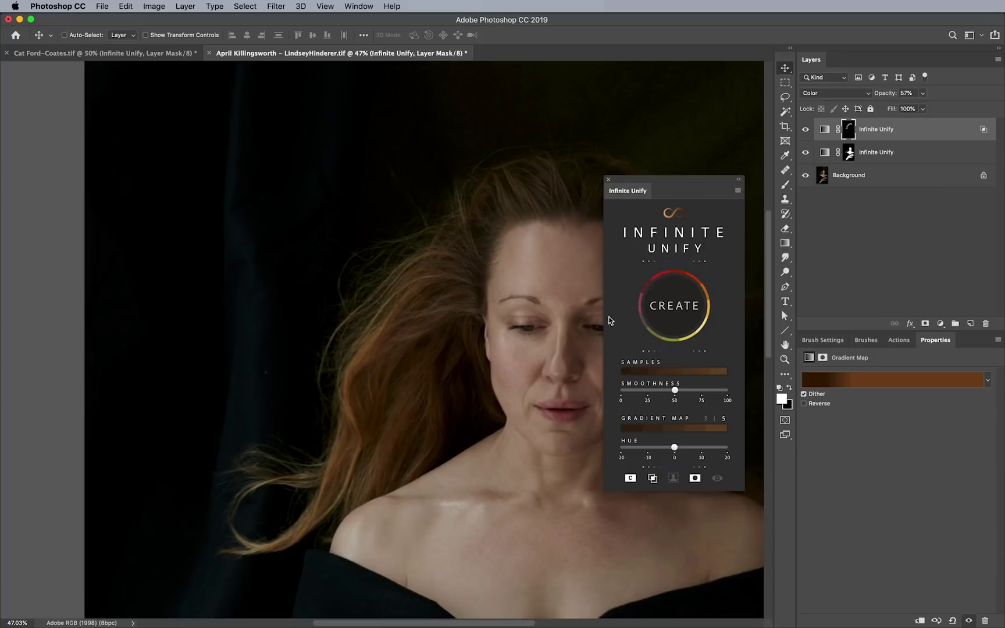
click(738, 191)
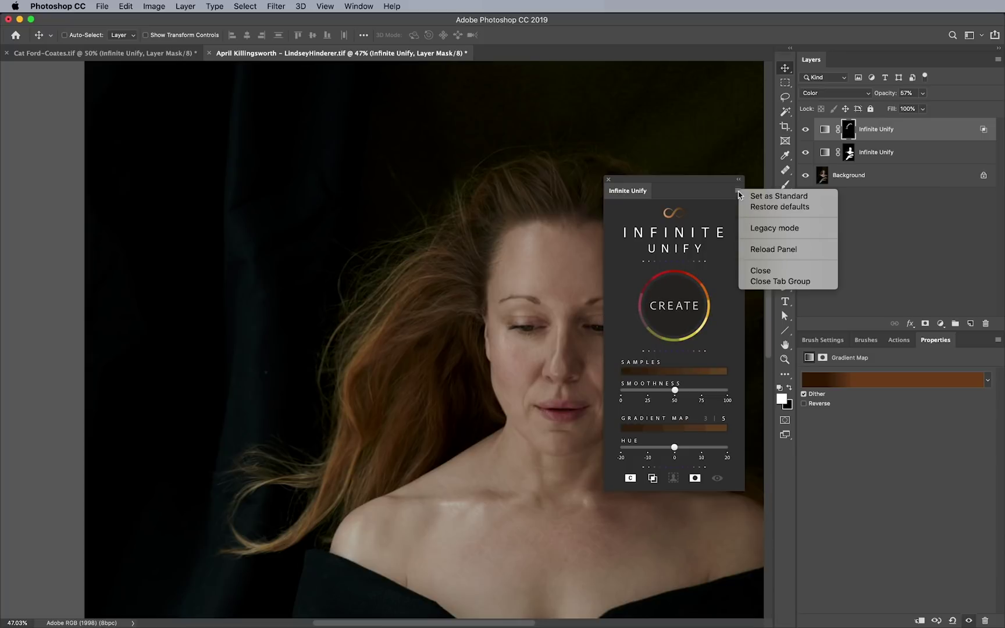
click(757, 229)
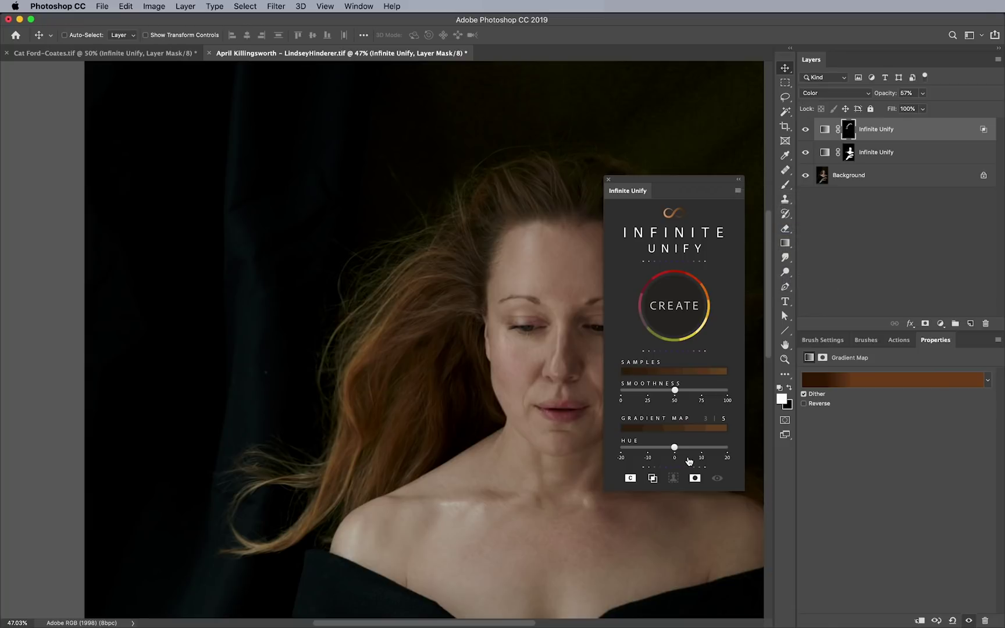
- Shift the hair layer's Hue to about -9 while previewing its gradient map across the whole portrait
click(718, 479)
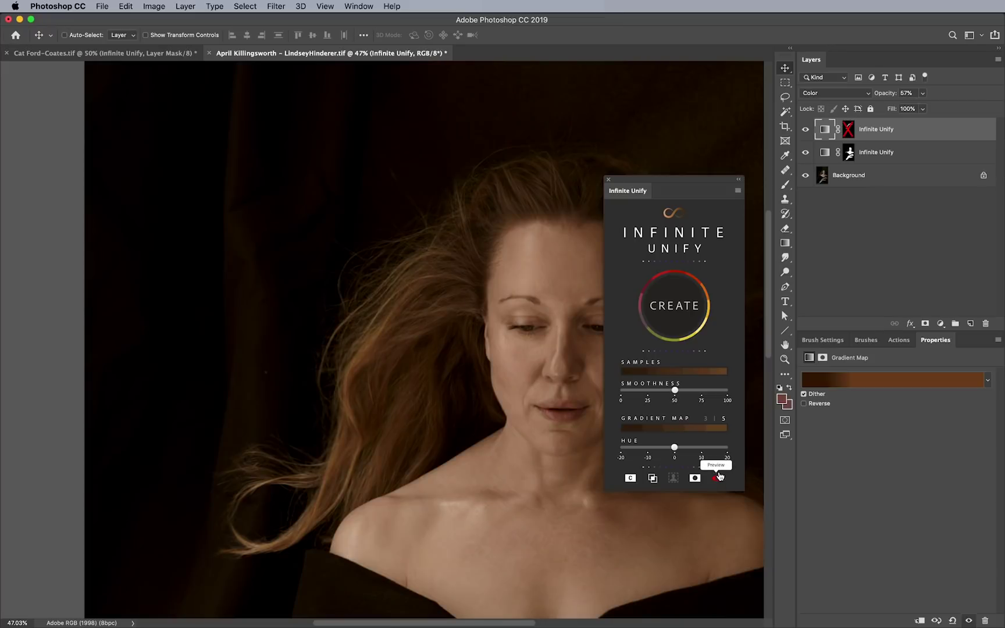
drag(676, 448, 720, 448)
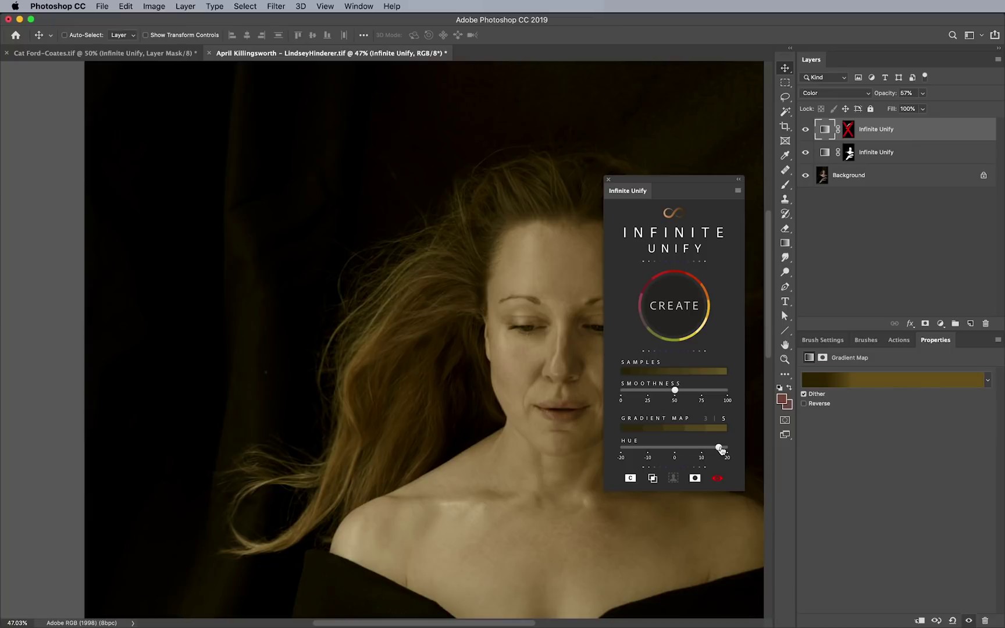
drag(718, 448, 647, 452)
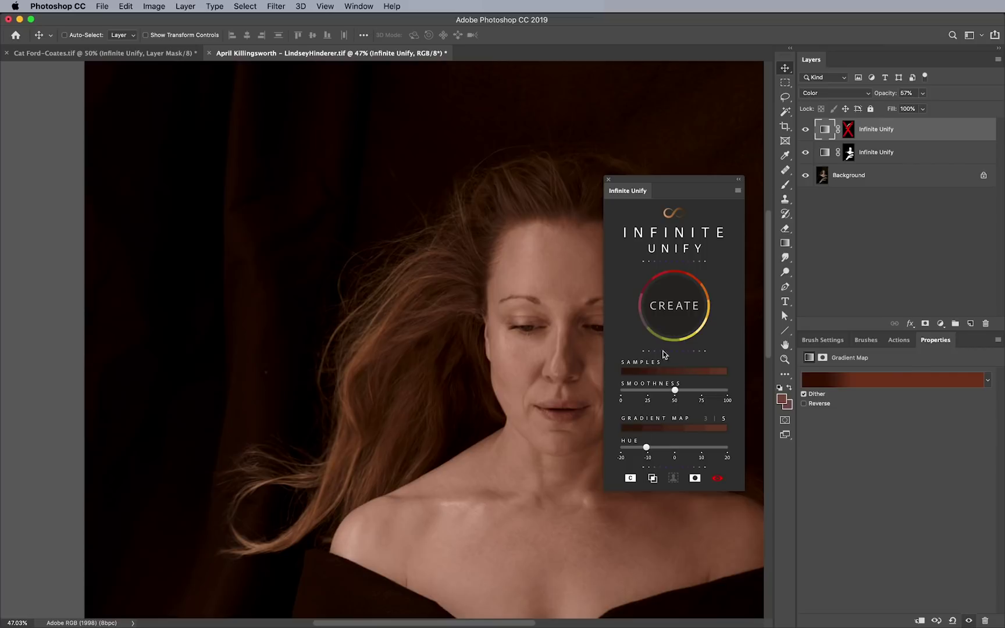
click(737, 191)
click(763, 230)
drag(649, 447, 660, 421)
click(737, 191)
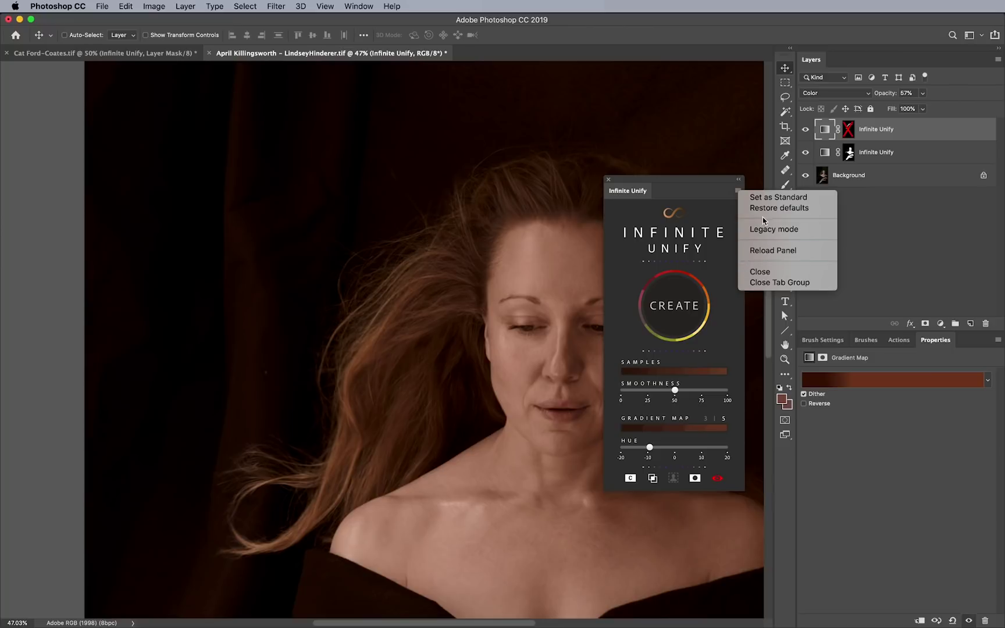
click(766, 252)
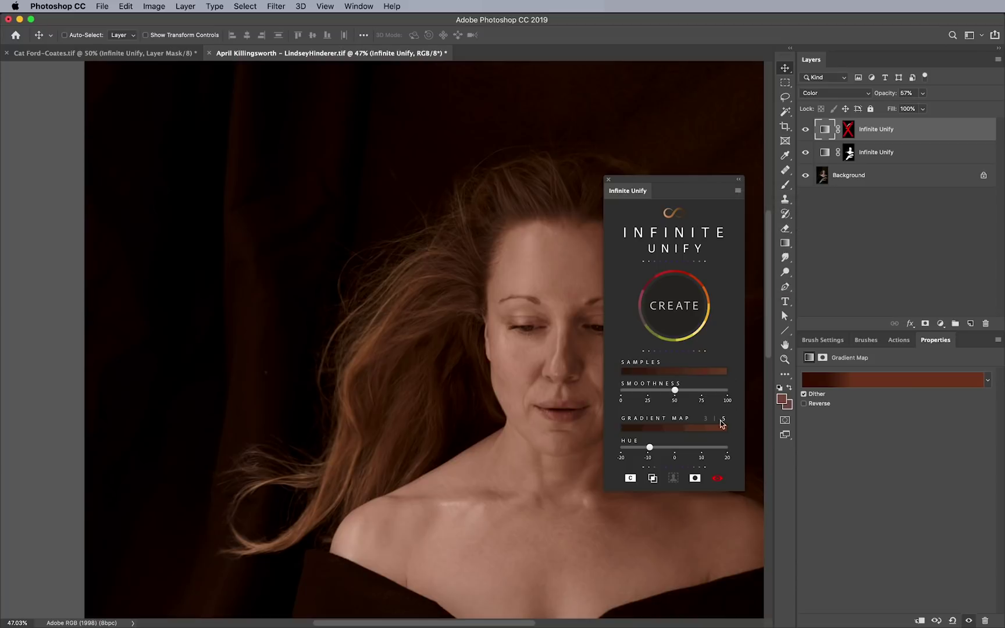
click(715, 478)
click(162, 54)
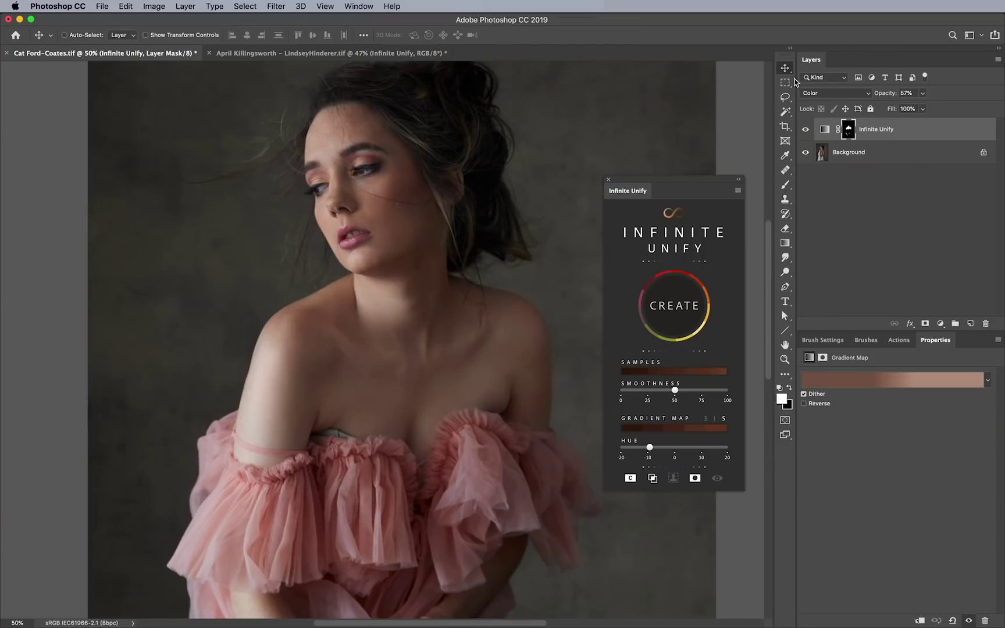
click(788, 98)
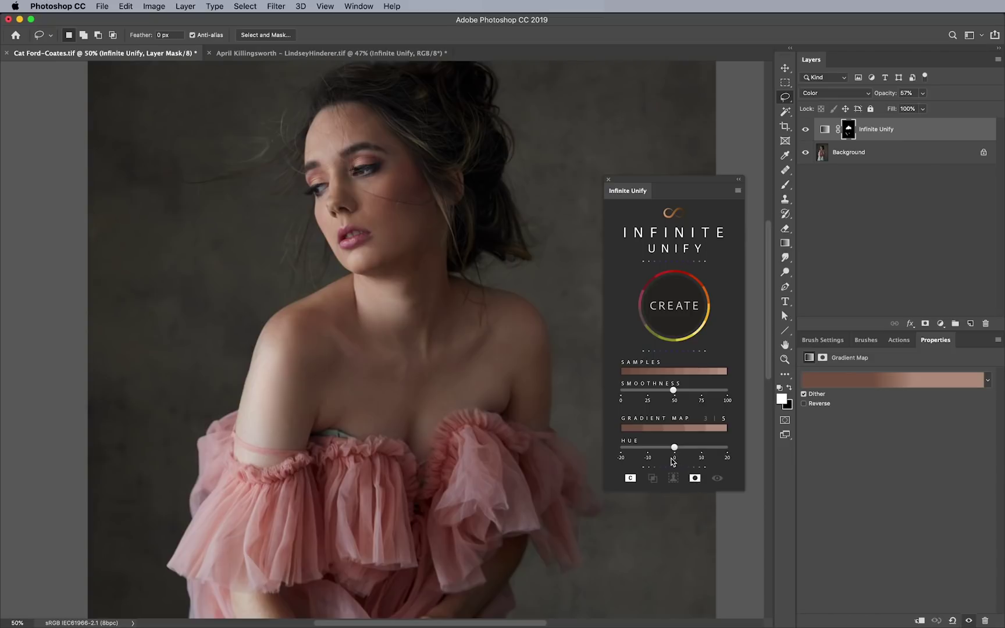
click(332, 52)
- Turn off Blend If for the hair layer in the red-haired portrait, with its Hue at about -9
key(super+minus)
key(super+minus)
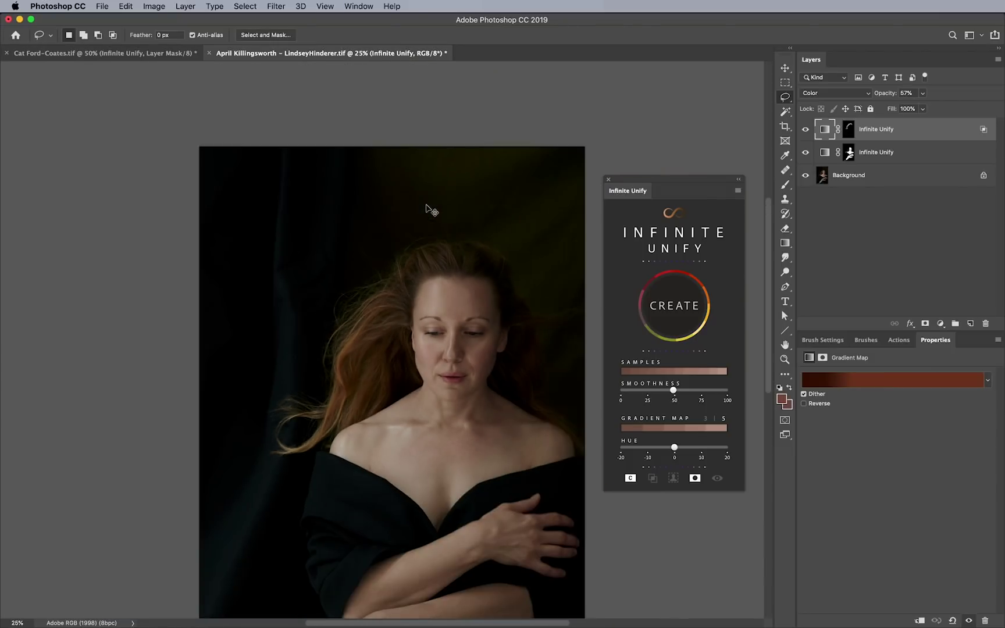
drag(497, 411, 488, 386)
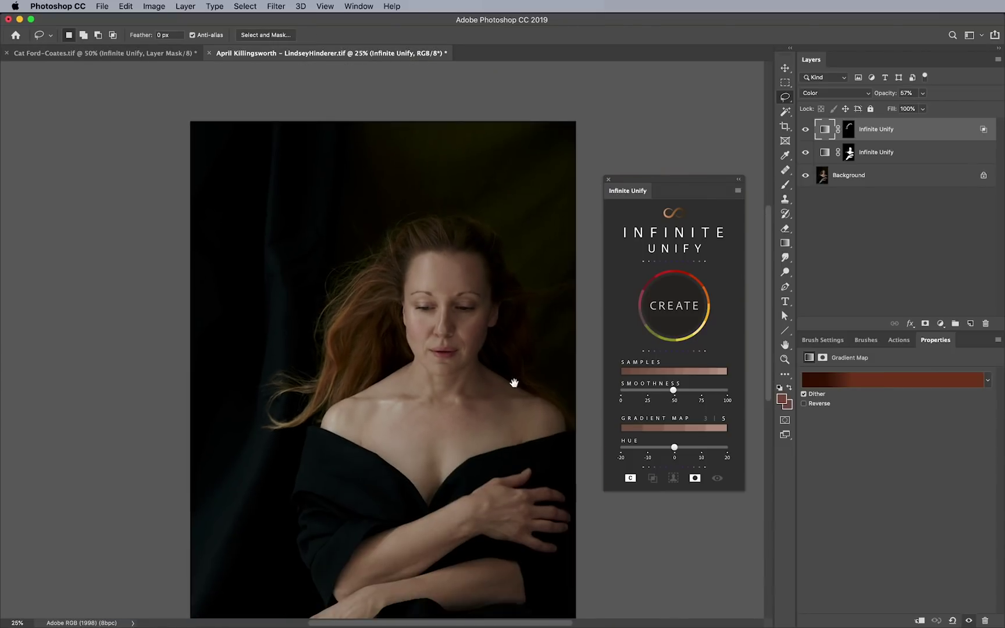
drag(675, 449, 650, 449)
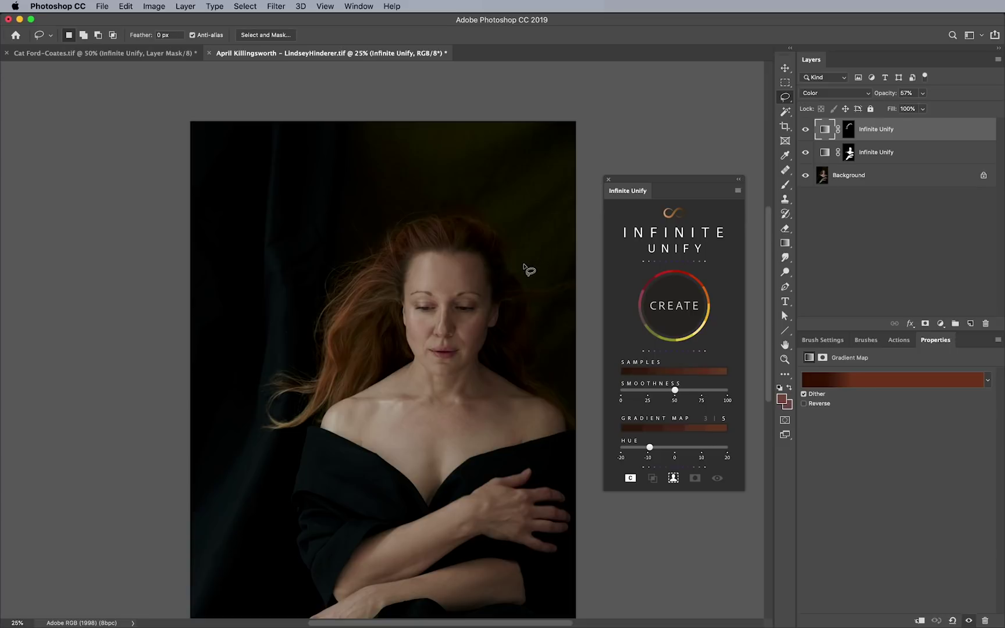
- Display the skin layer's mask on its own and paint black over the hair areas with a 500 px brush at 30% flow
alt+click(850, 153)
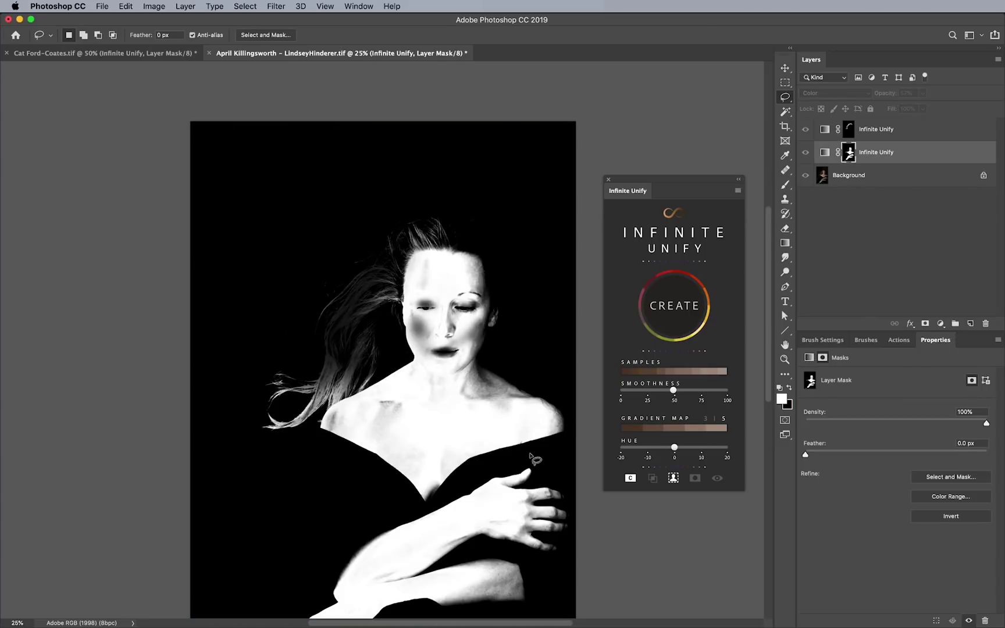
key(b)
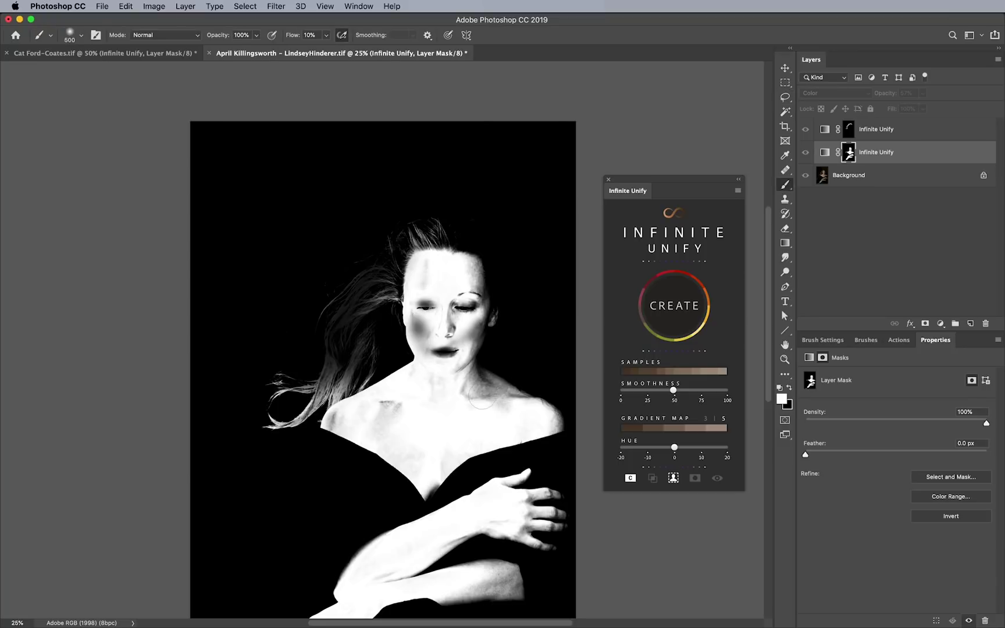
key(bracketleft)
key(bracketleft)
key(shift+3)
key(x)
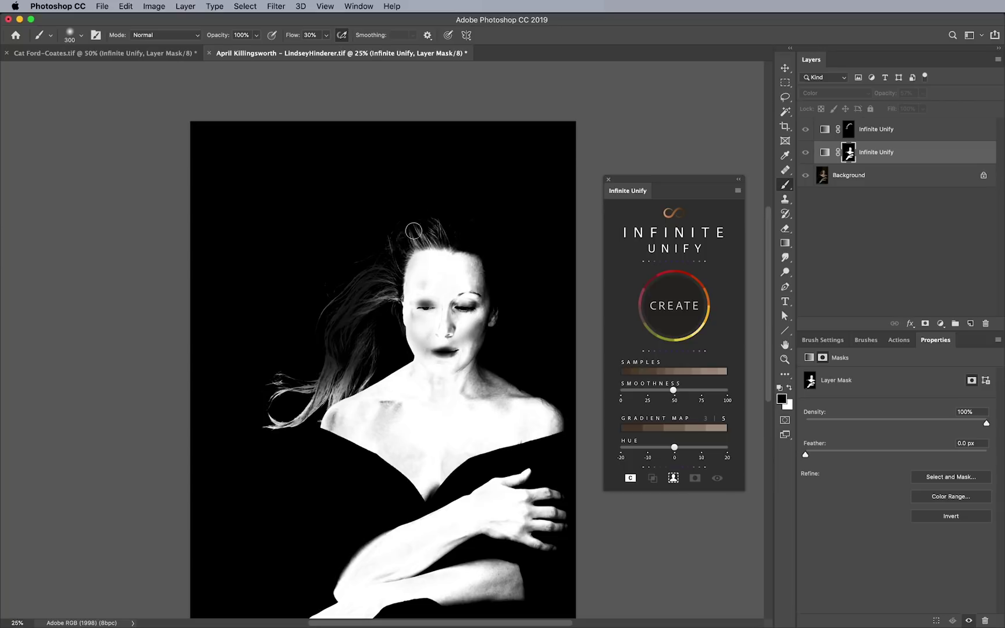
key(bracketright)
key(bracketright)
mouse_move(302, 376)
mouse_down()
mouse_move(270, 430)
mouse_move(322, 375)
mouse_move(314, 392)
mouse_move(357, 354)
mouse_up()
mouse_move(372, 414)
mouse_down()
mouse_move(383, 423)
mouse_move(386, 411)
mouse_move(389, 430)
mouse_up()
key(x)
- Return to the normal image view, set the hair layer's opacity to 10%, and switch to the pink-dress portrait
click(846, 178)
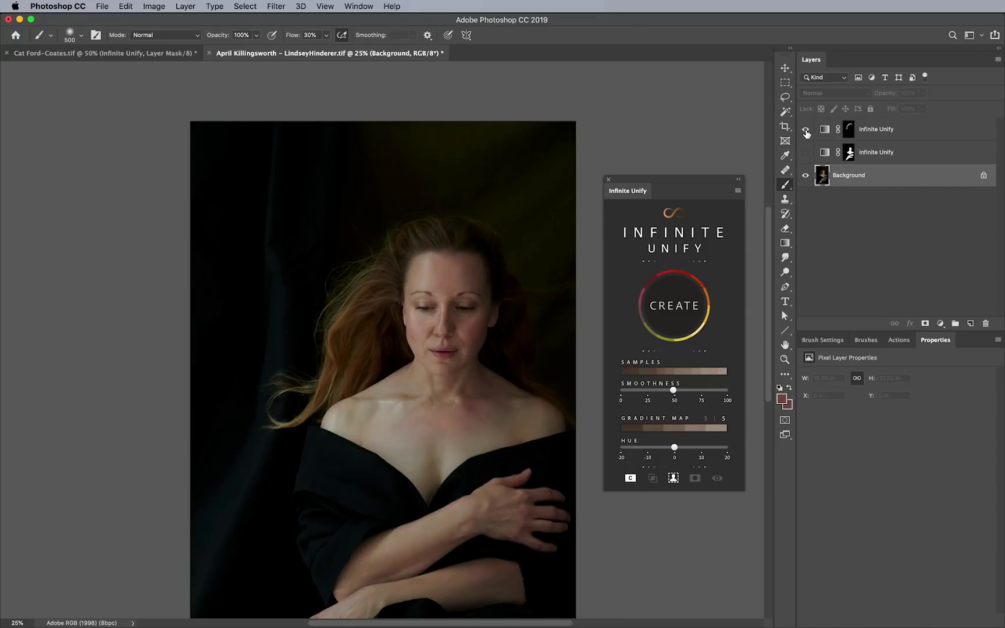
click(888, 129)
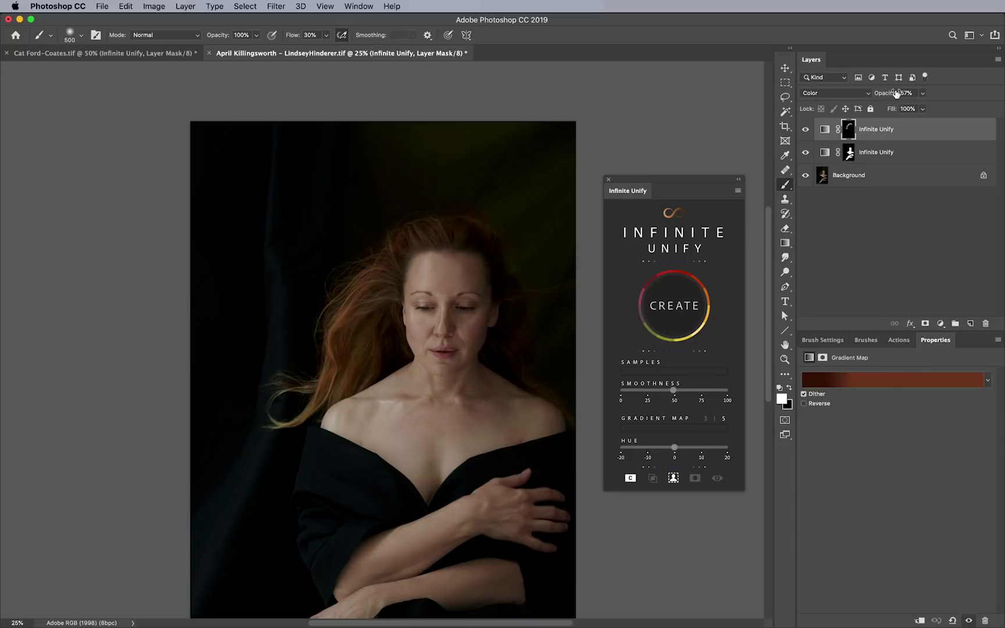
drag(880, 96, 863, 102)
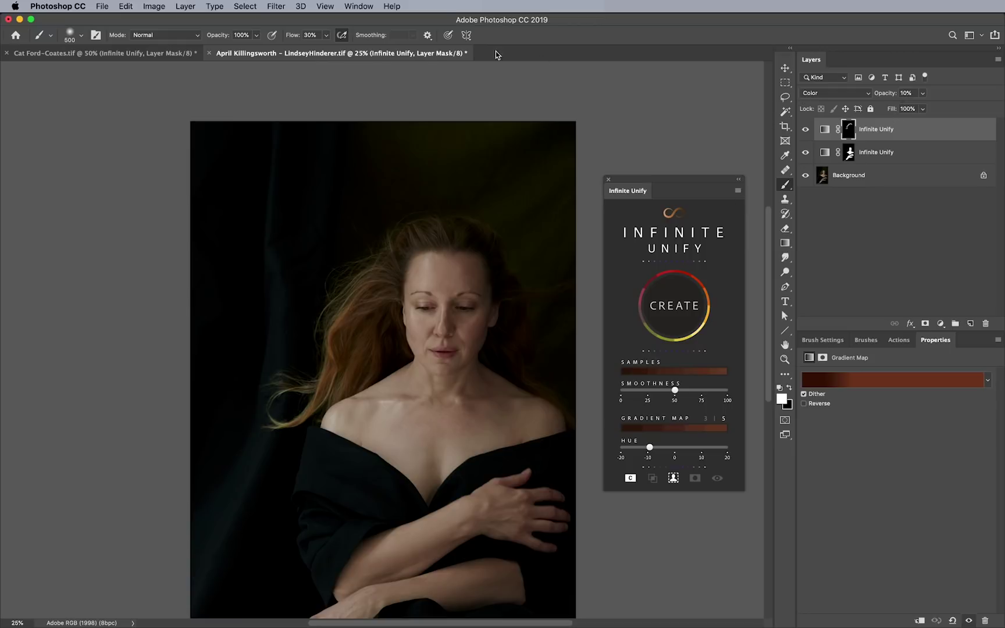
click(179, 56)
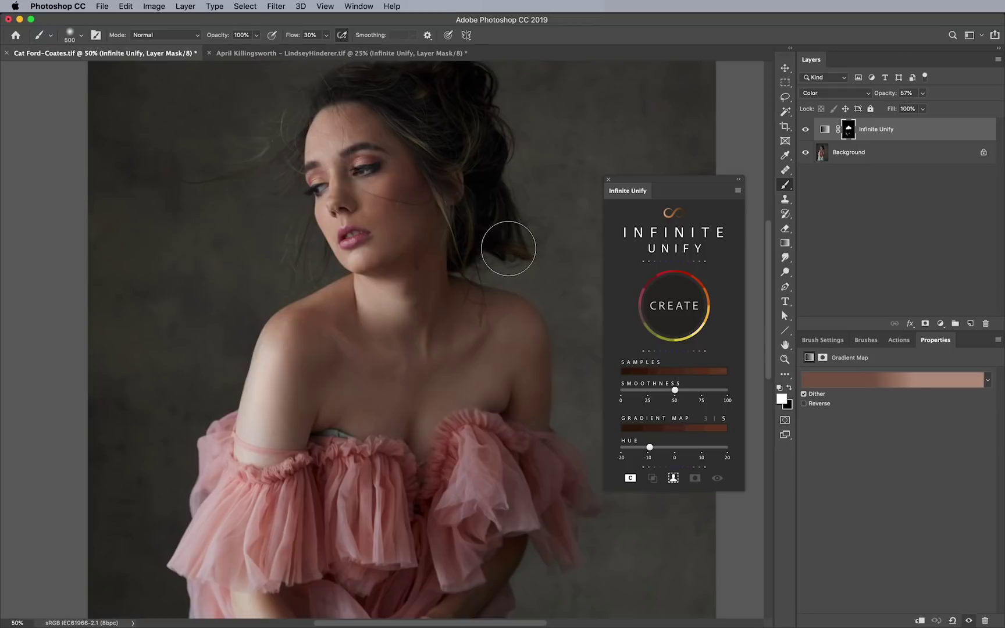